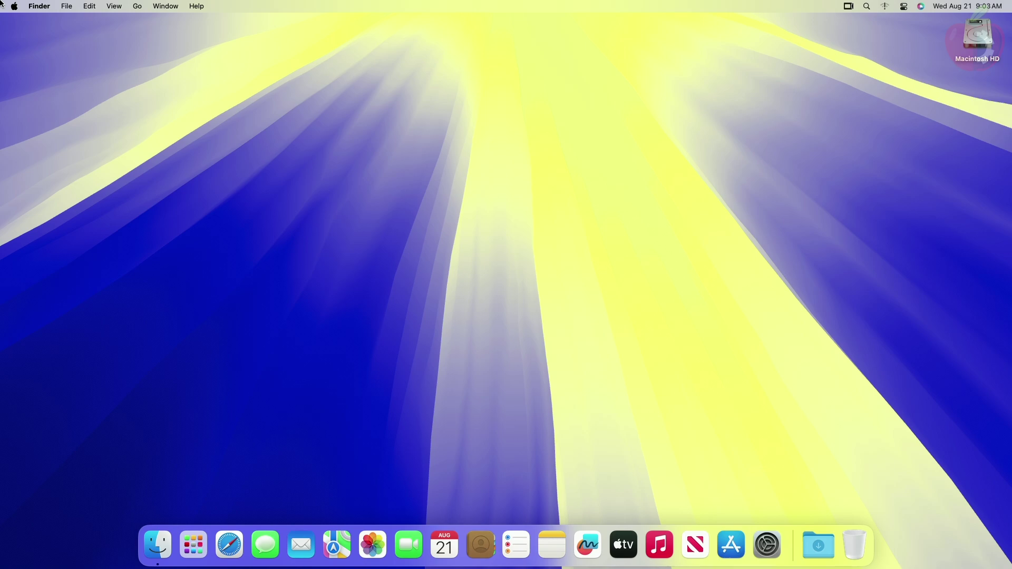
Check the Mac's hardware and macOS version in the About This Mac window, and close it
click(15, 6)
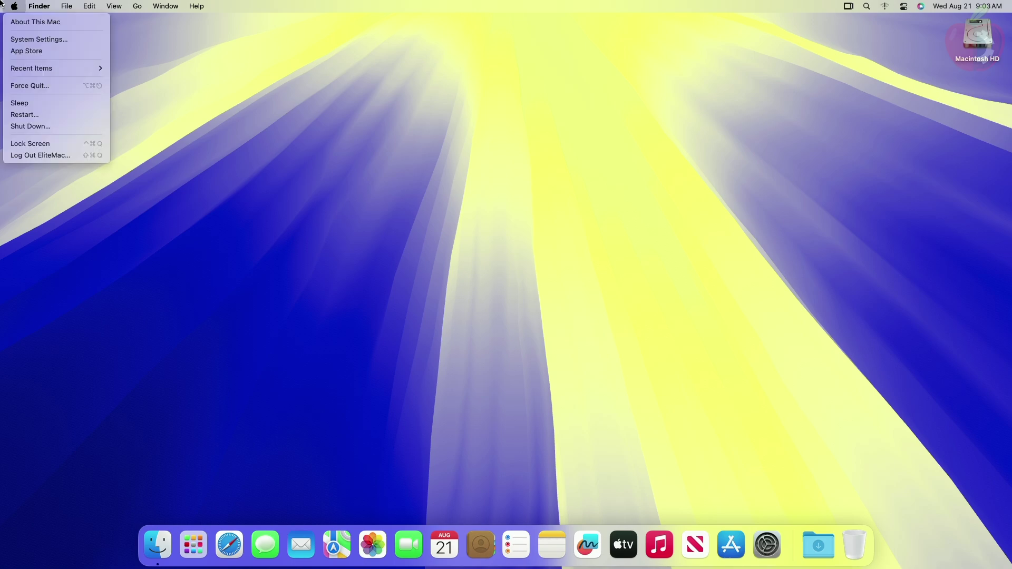
click(32, 17)
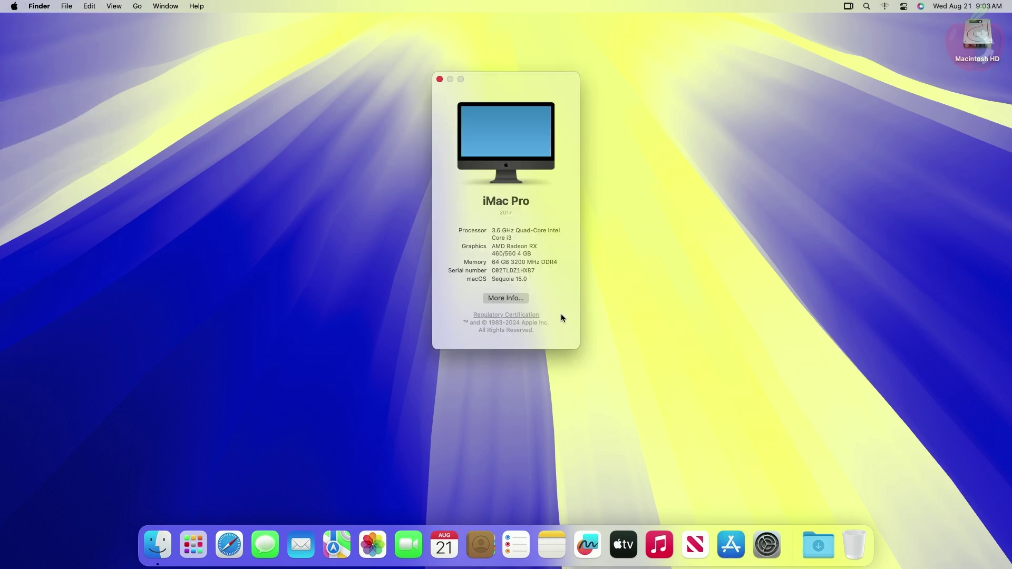
click(529, 281)
key(super+w)
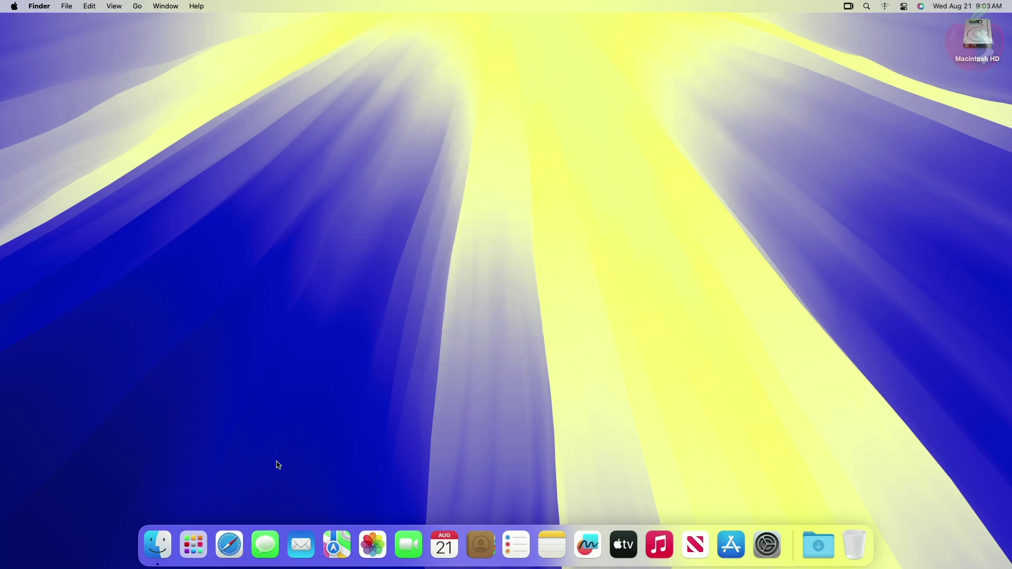
Open IORegistryExplorer, search the registry for "vt", and quit it
click(194, 545)
click(835, 435)
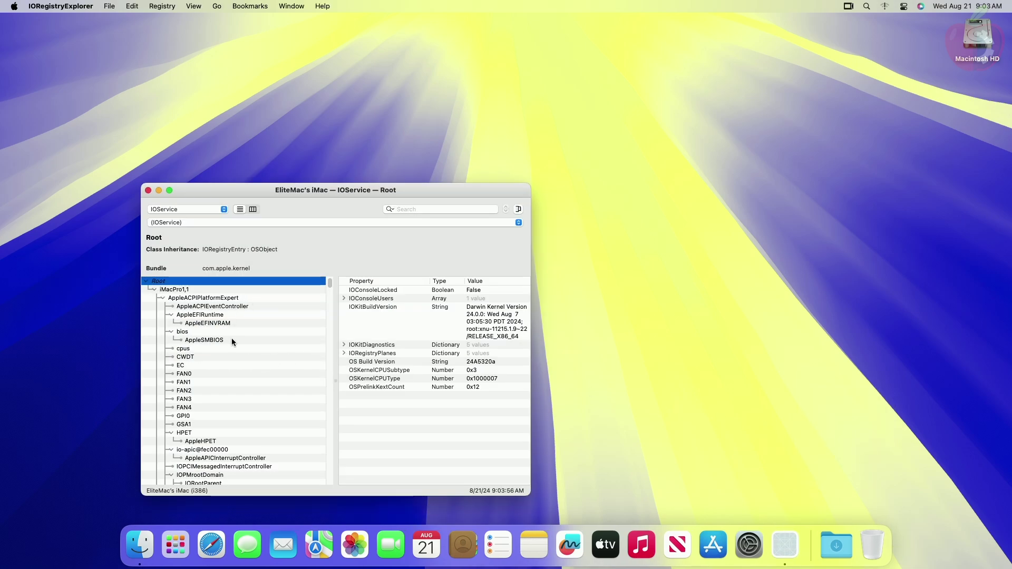
click(447, 208)
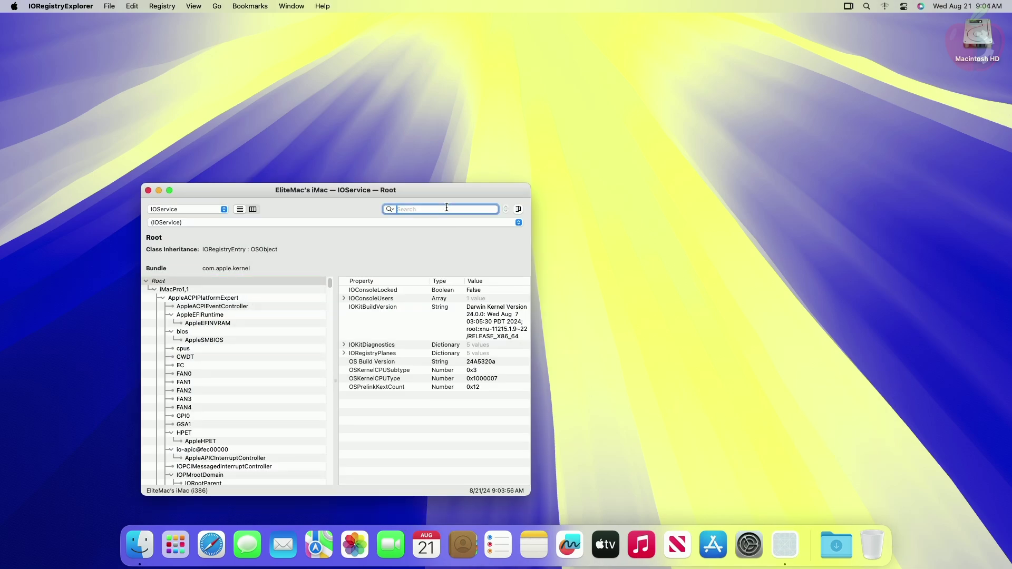
text(vt)
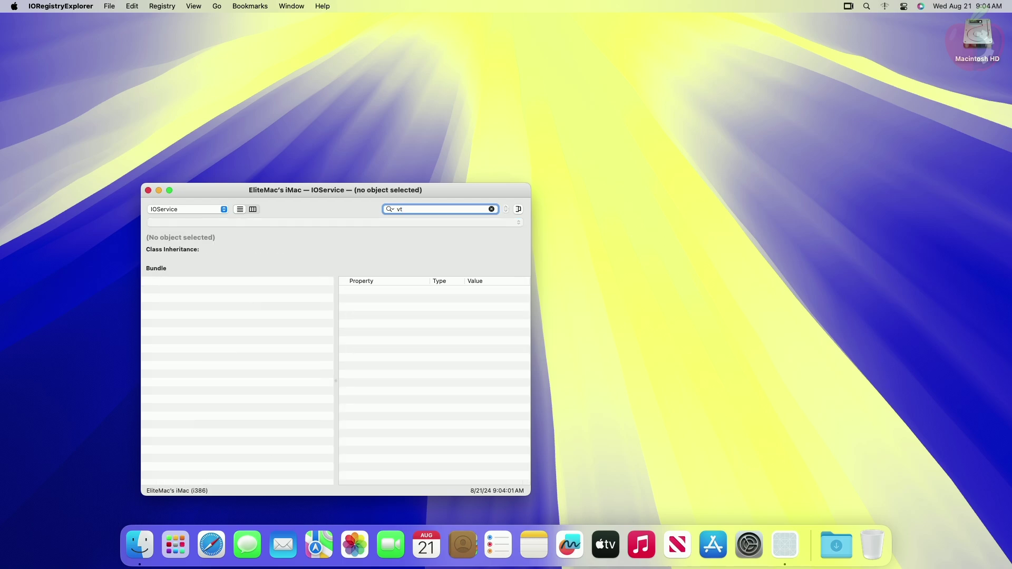
key(super+q)
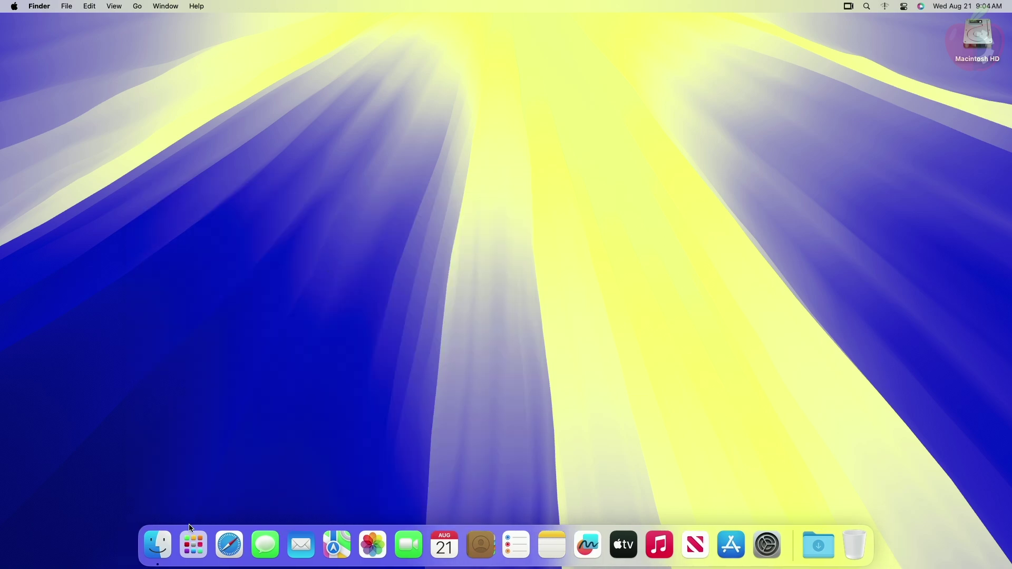
Open MaciASL, examine the list of the system's available ACPI tables, and quit it
click(194, 543)
scroll(309, 411, down, 2)
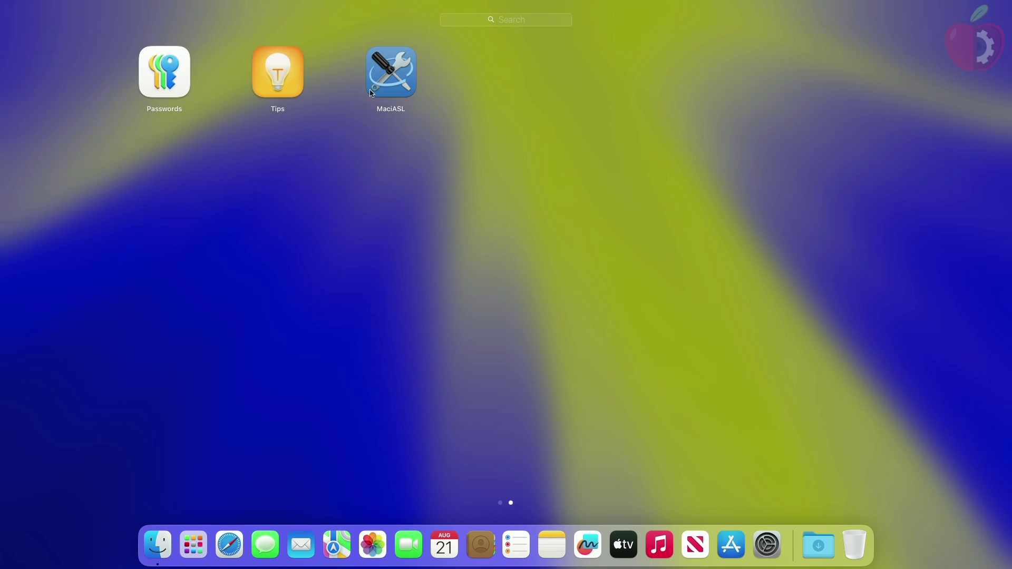
click(375, 78)
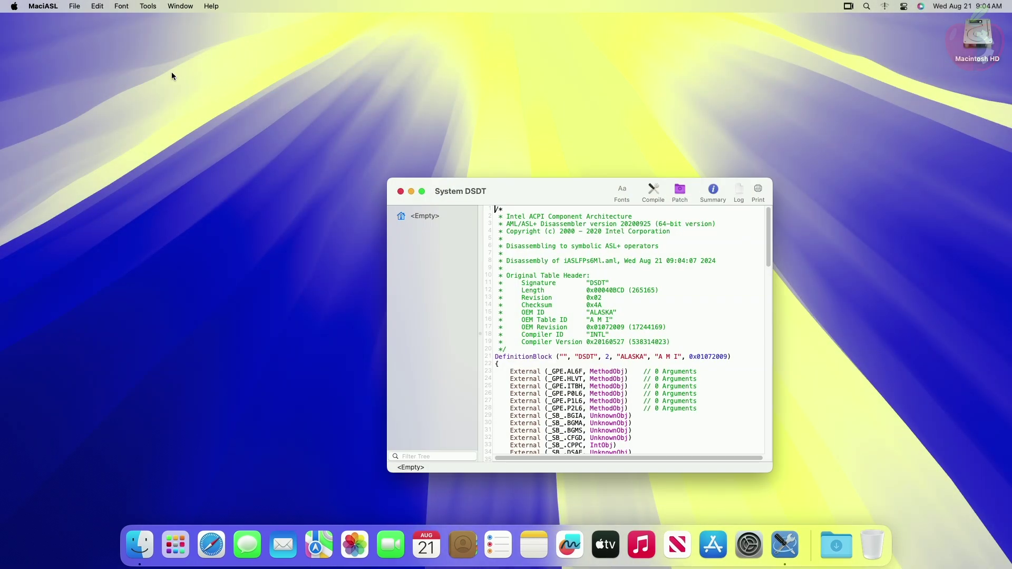
click(78, 5)
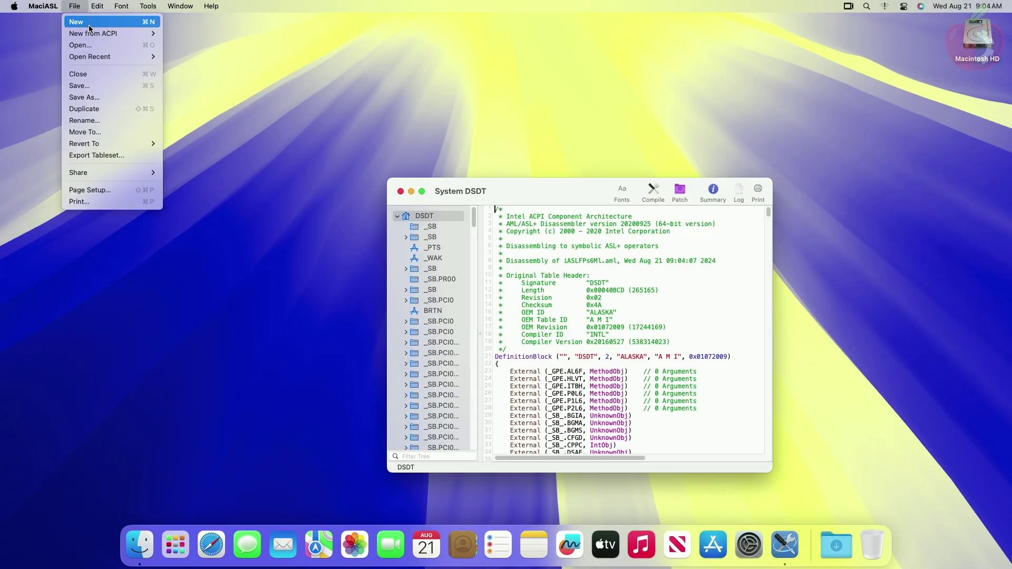
mouse_move(94, 35)
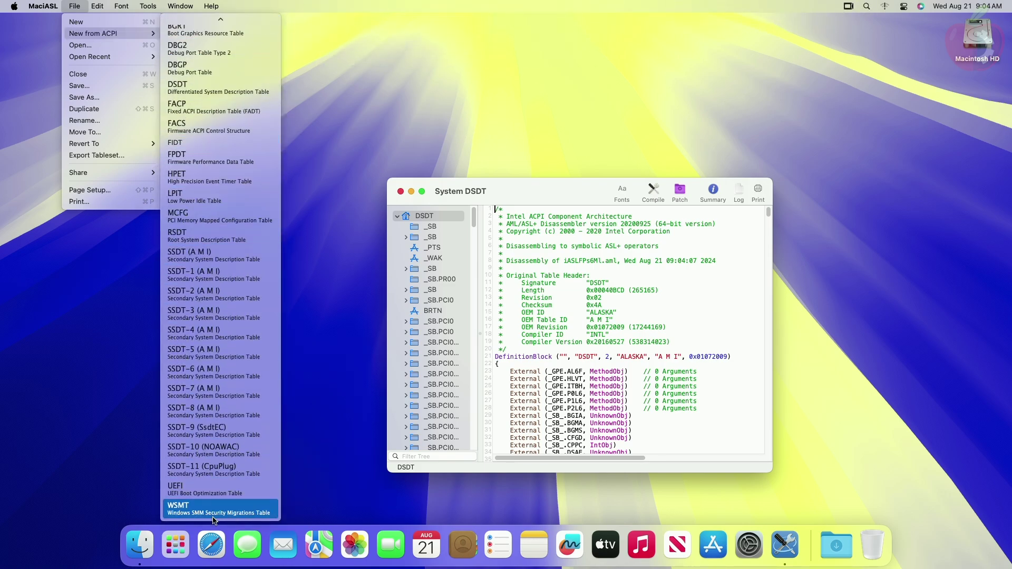
click(363, 275)
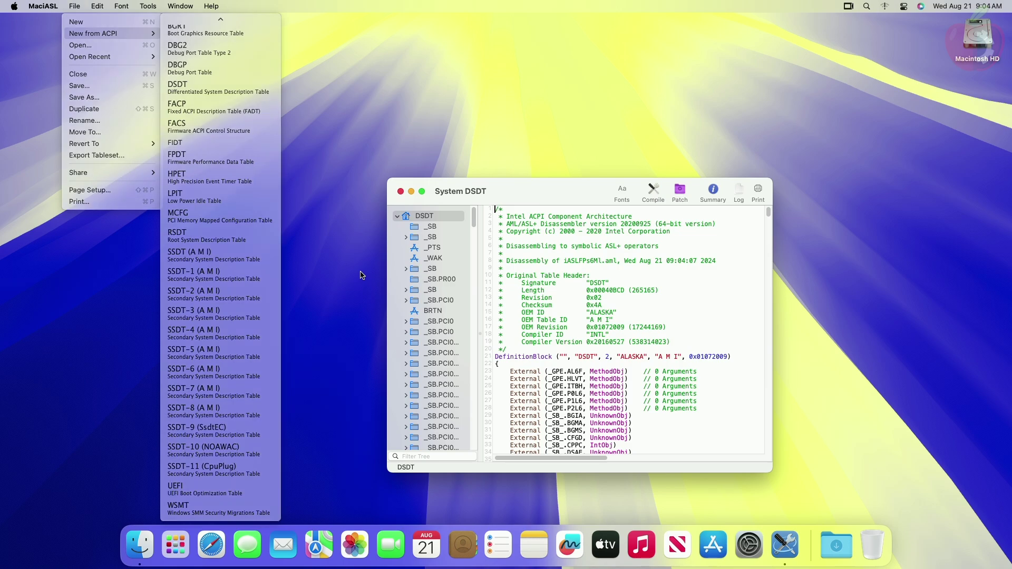
key(super+q)
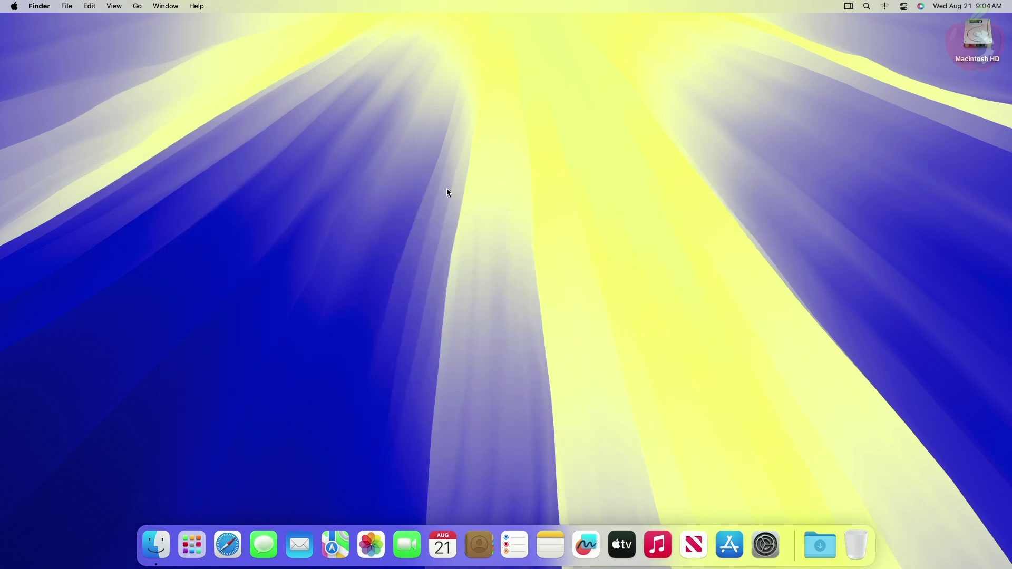
Restart the Mac and enter the motherboard's BIOS setup, showing the Favorites page
click(15, 6)
click(25, 116)
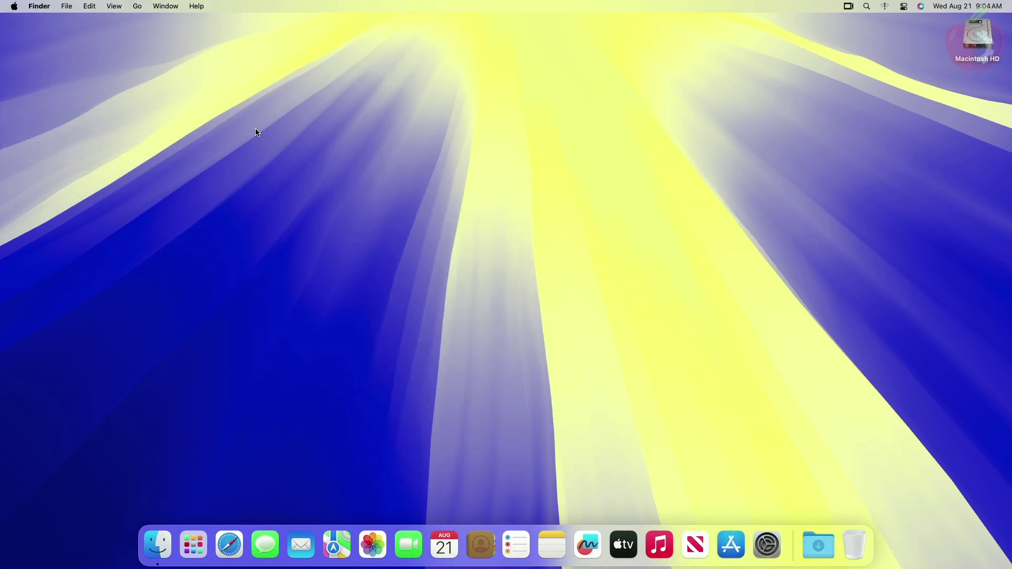
click(588, 193)
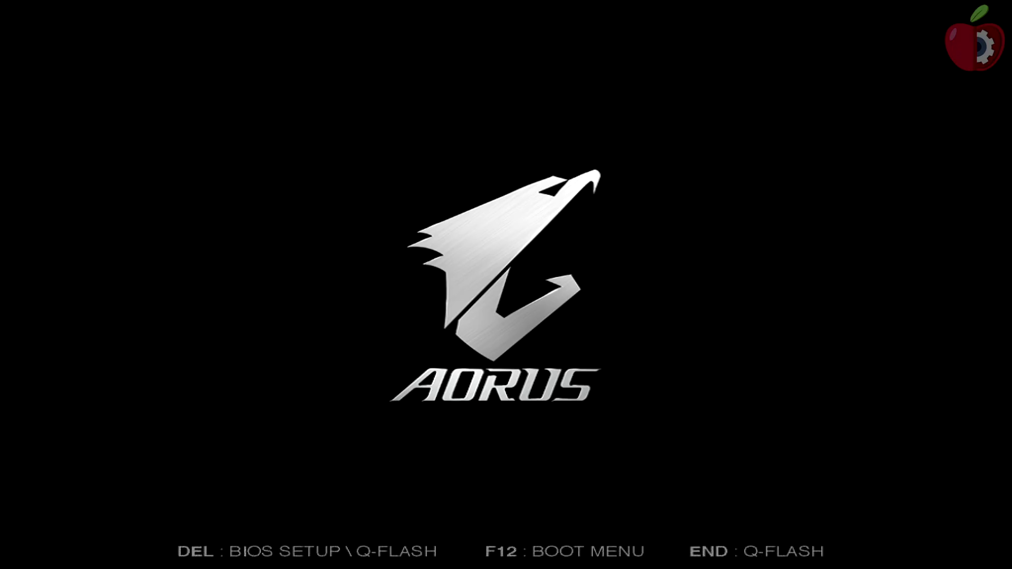
key(F11)
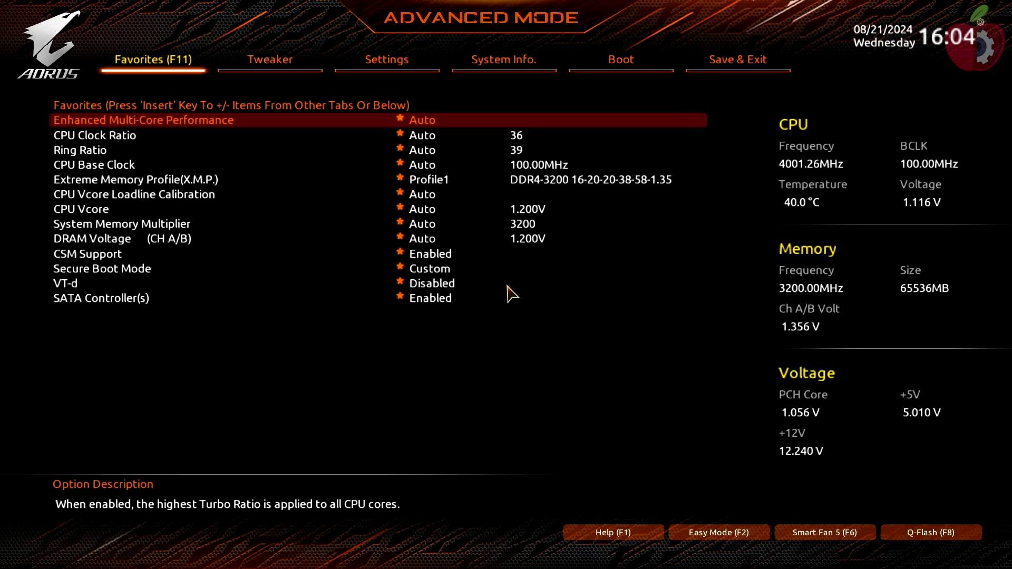
Set VT-d to Enabled in the BIOS favorites, and save and exit setup
key(Down)
key(Down)
key(Down)
key(Down)
key(Down)
key(Down)
key(Down)
key(Down)
key(Down)
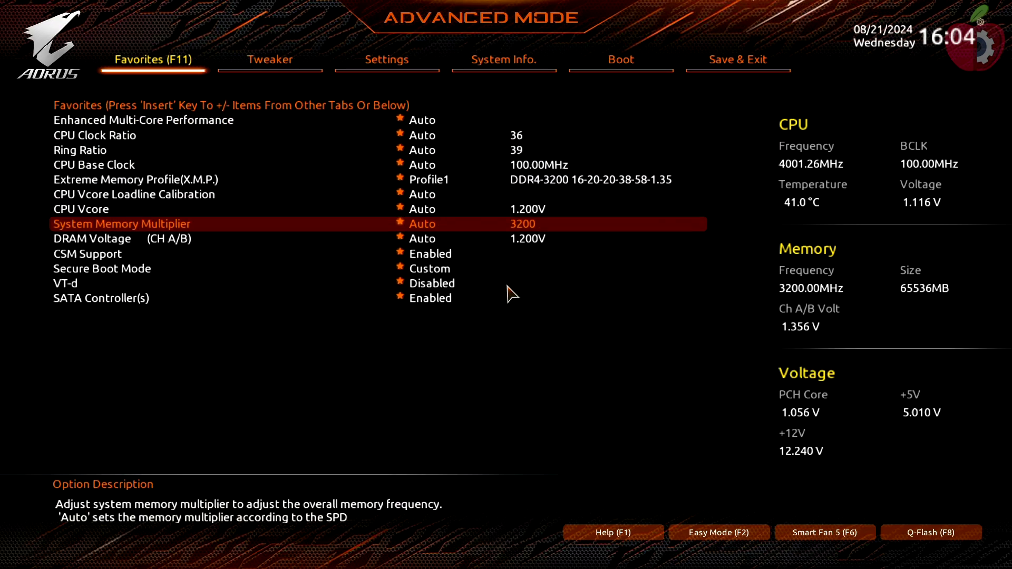
key(Down)
key(Down)
key(Return)
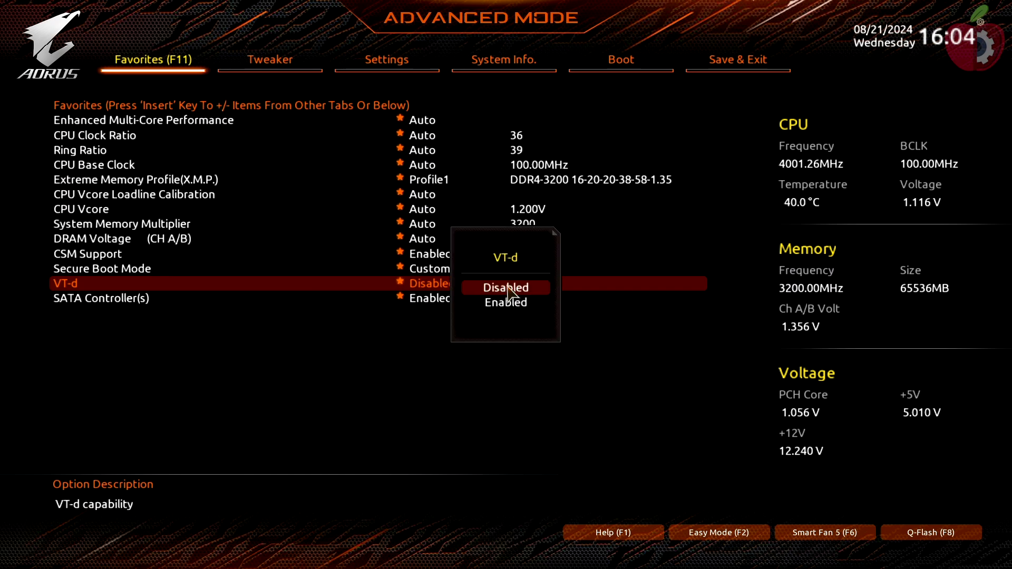
key(Down)
key(Return)
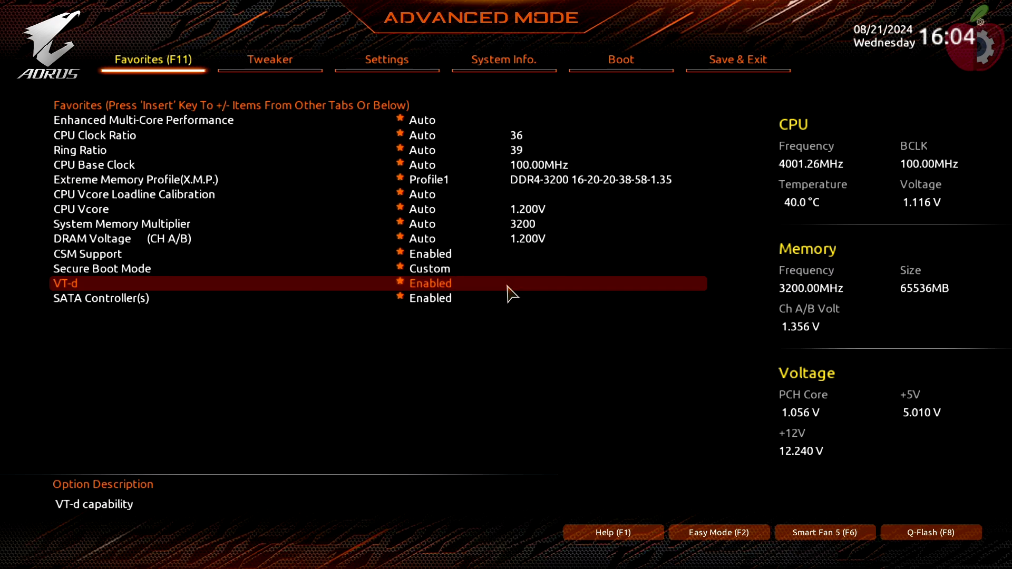
key(Left)
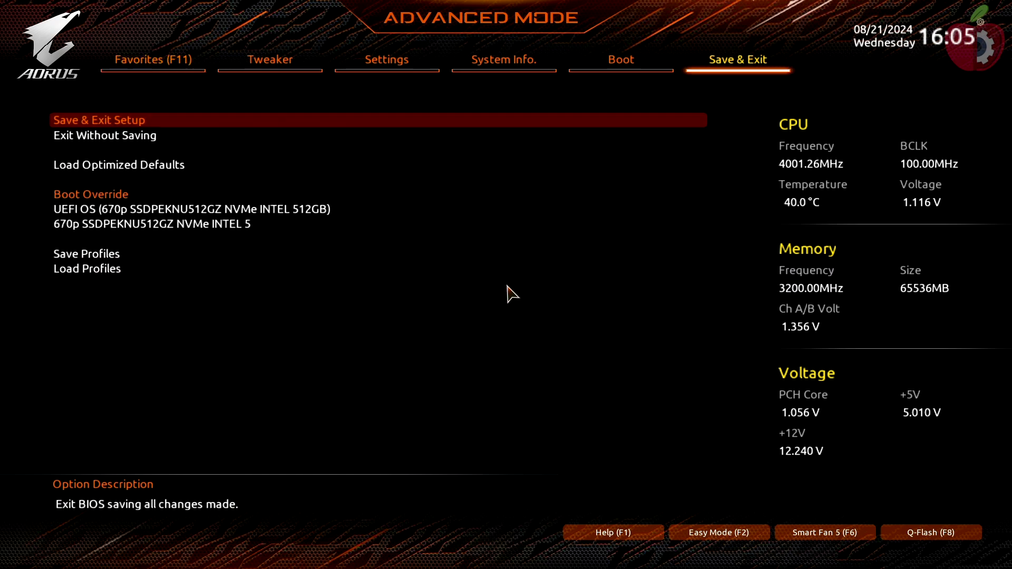
key(Return)
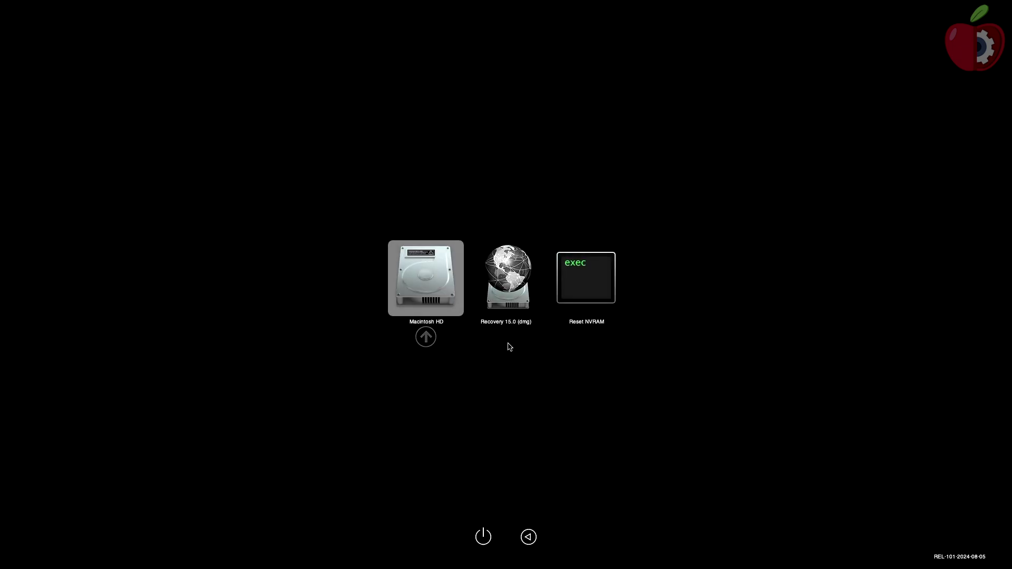
Run Reset NVRAM from the OpenCore boot picker and boot Macintosh HD
key(Right)
key(Right)
key(Return)
key(Return)
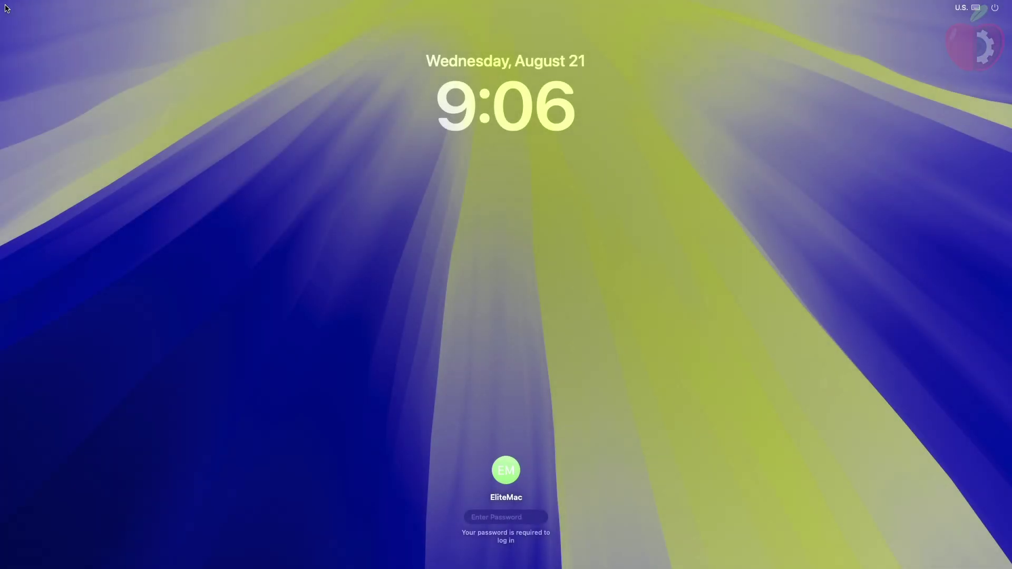
Log in to macOS with the account password and open OCAuxiliaryTools
text(****)
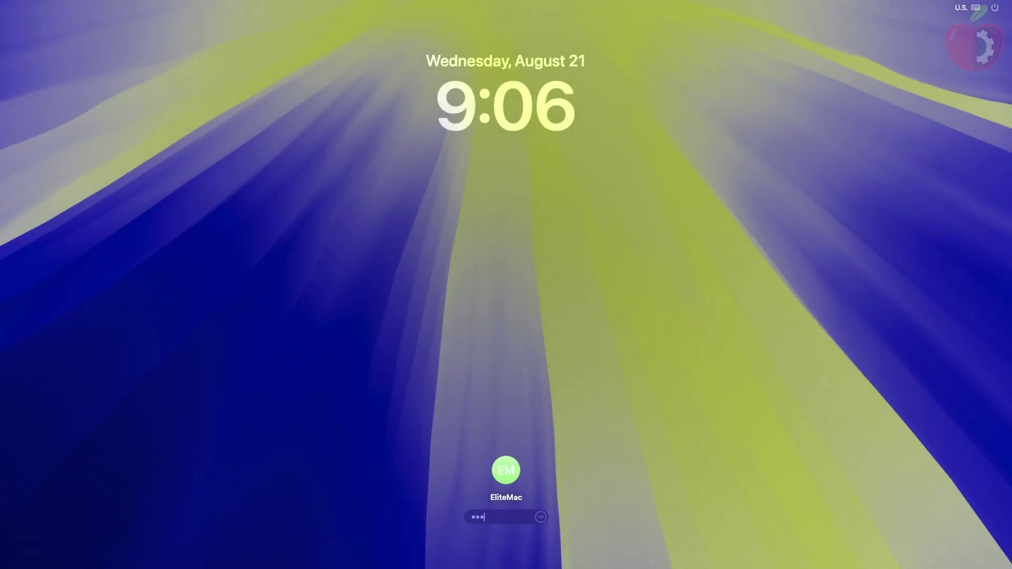
key(Return)
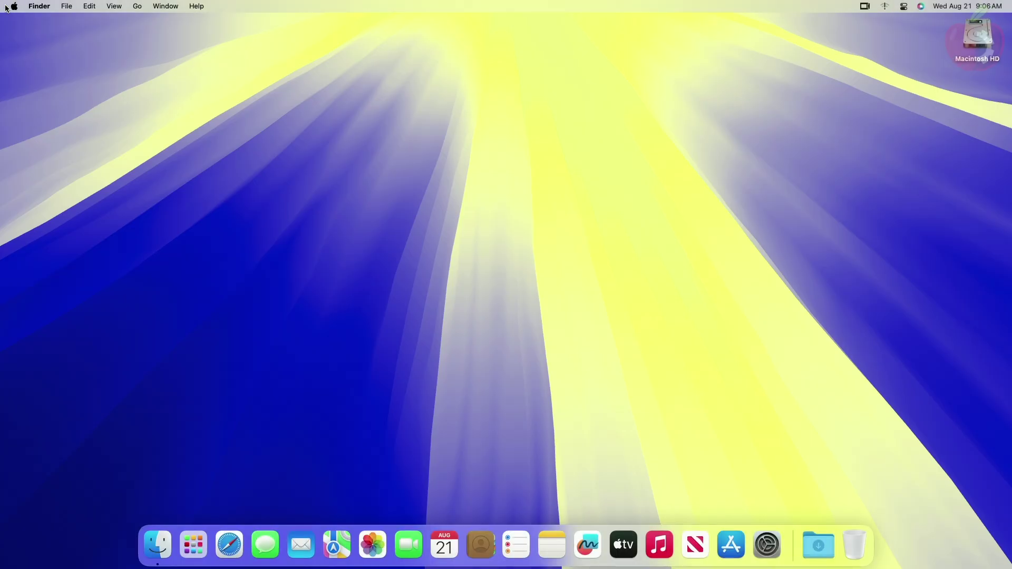
click(193, 545)
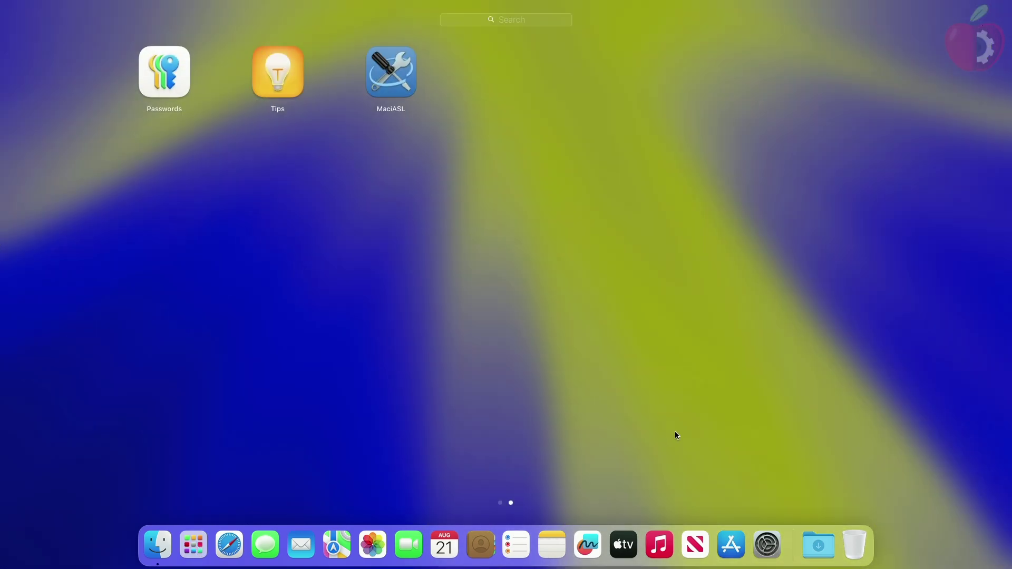
scroll(679, 425, left, 3)
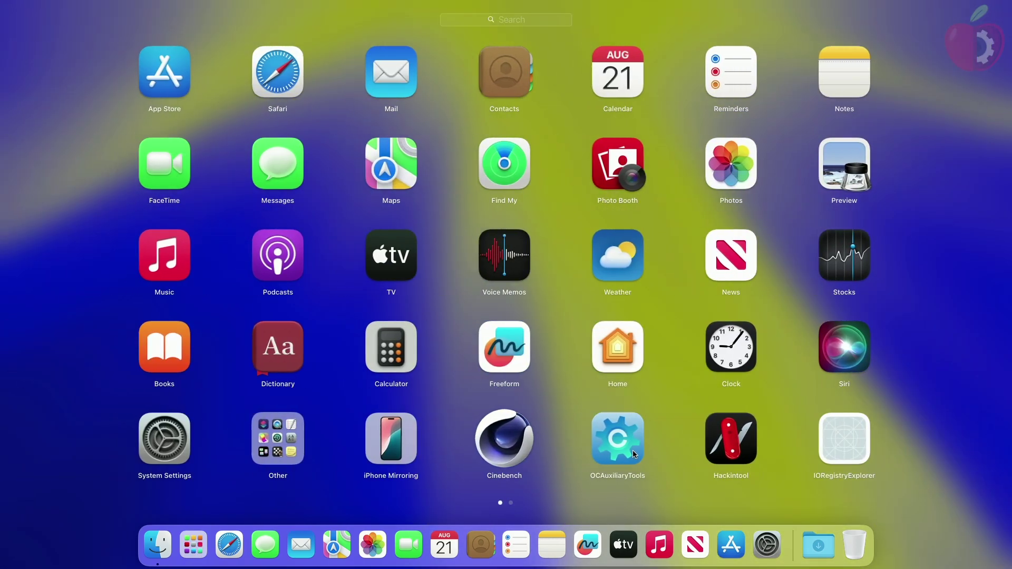
click(430, 375)
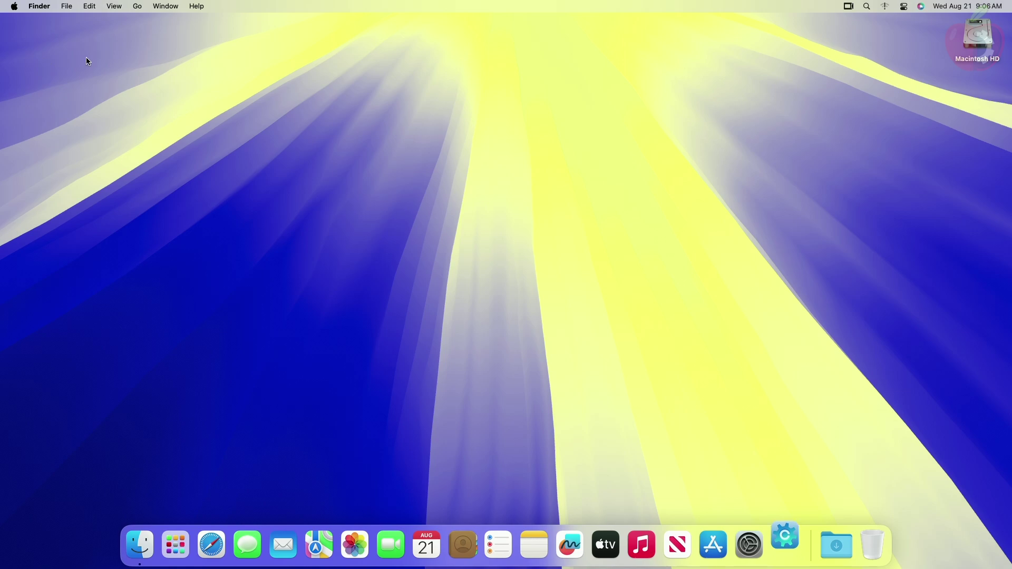
Mount the EFI partition disk0s1 and open its config.plist, authorizing with the account password
click(125, 7)
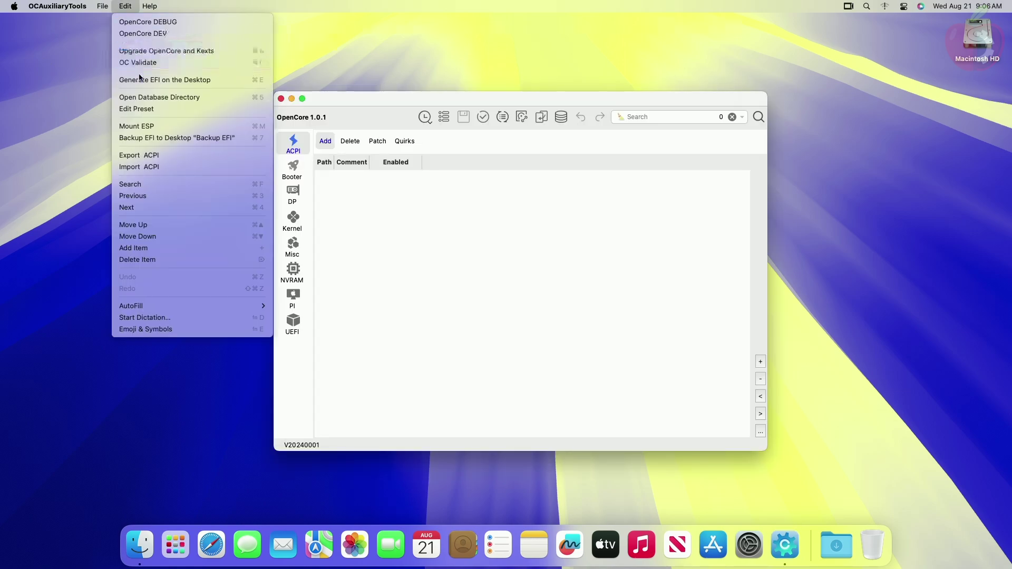
click(136, 127)
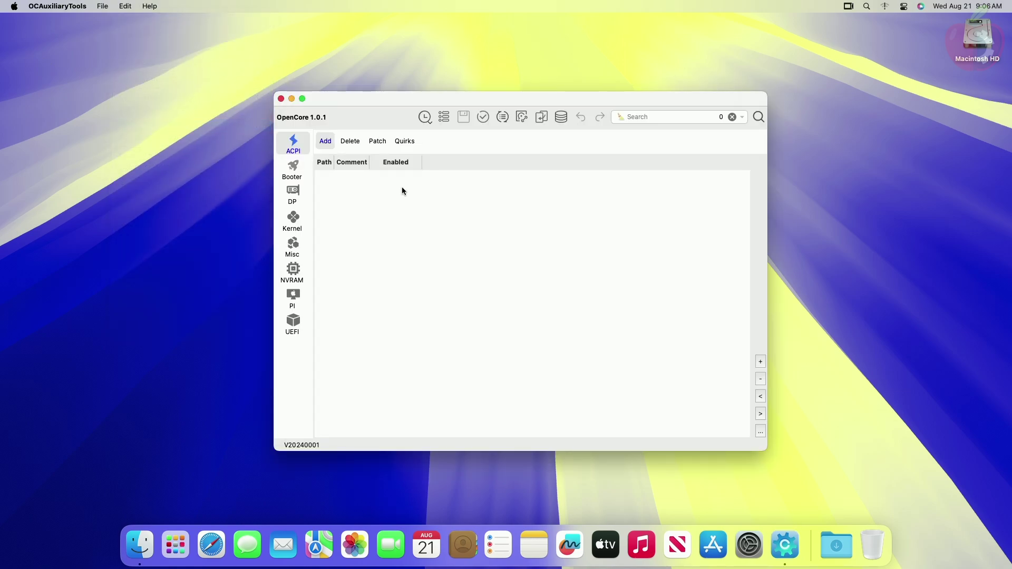
click(511, 330)
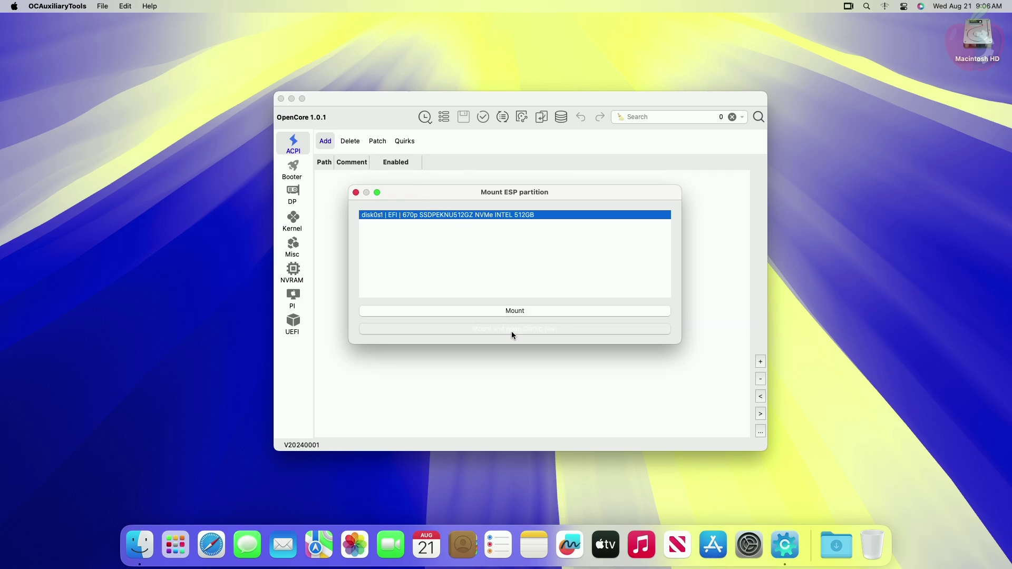
text(****)
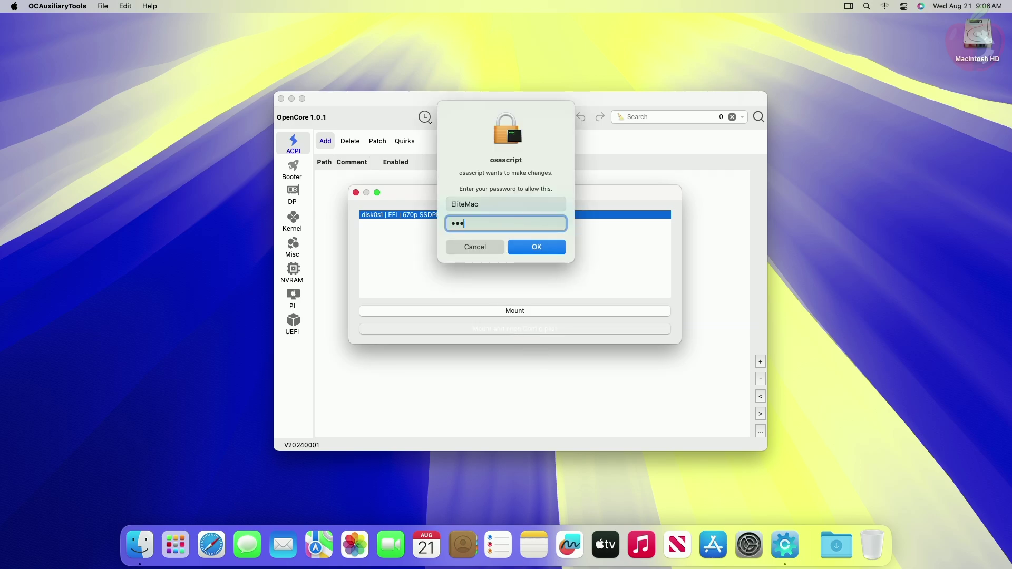
key(Return)
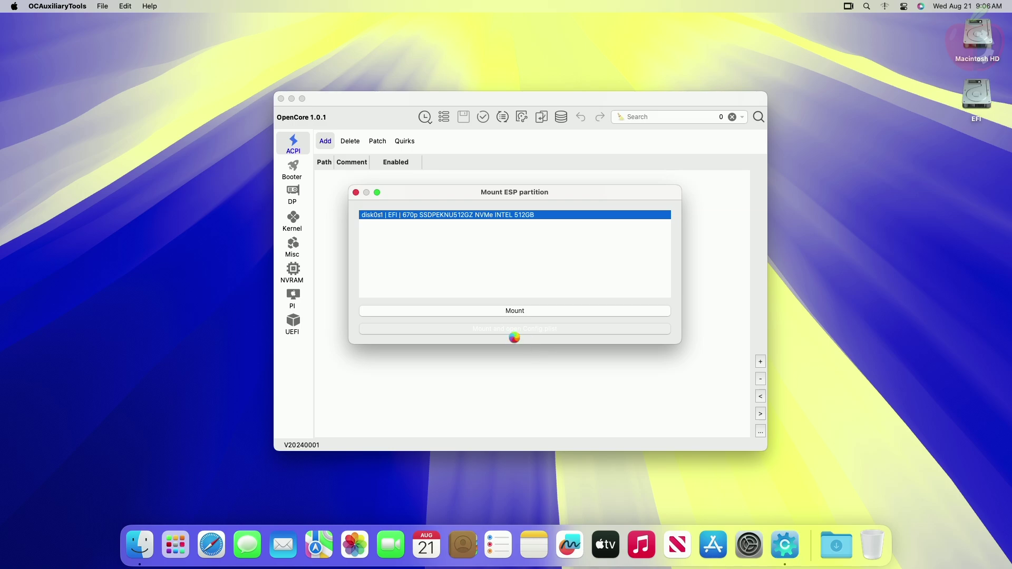
Disable the DisableIoMapper quirk in the Kernel section of config.plist
click(293, 220)
click(461, 141)
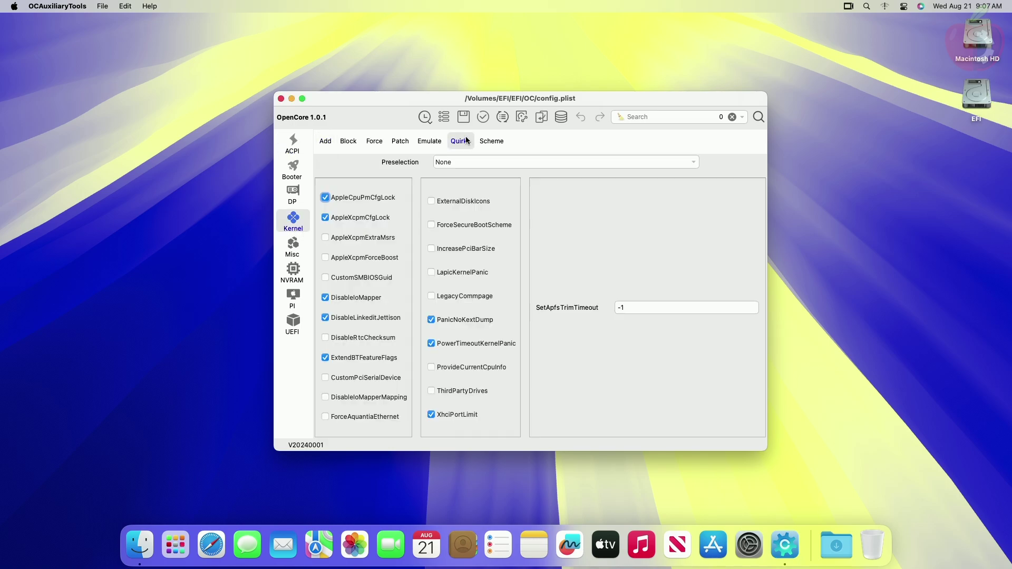
click(340, 299)
Review the boot-args under NVRAM entry 7C436110-AB2A-4BBB-A880-FE41995C9F82, and close config.plist with its changes saved
click(301, 278)
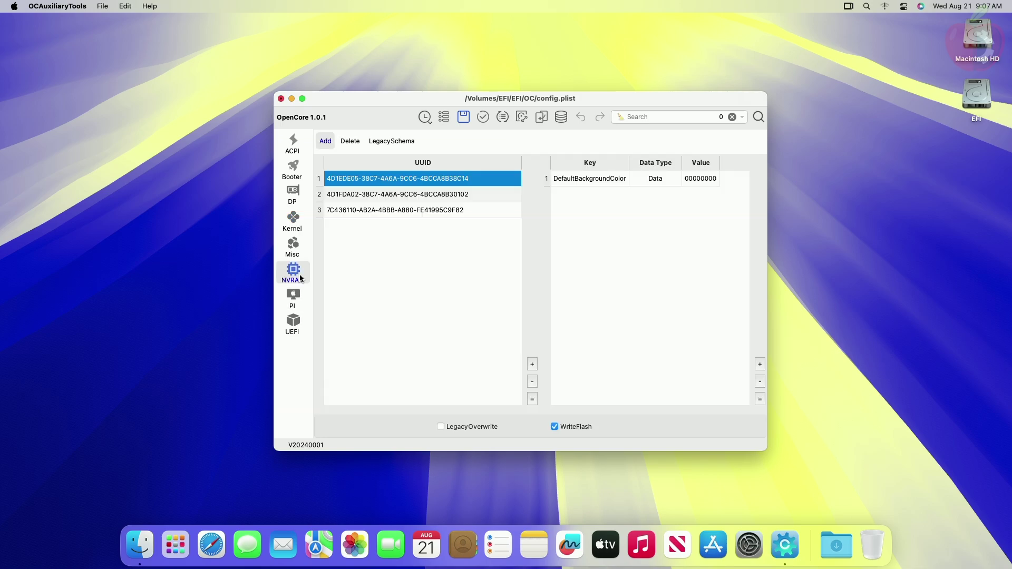
click(464, 211)
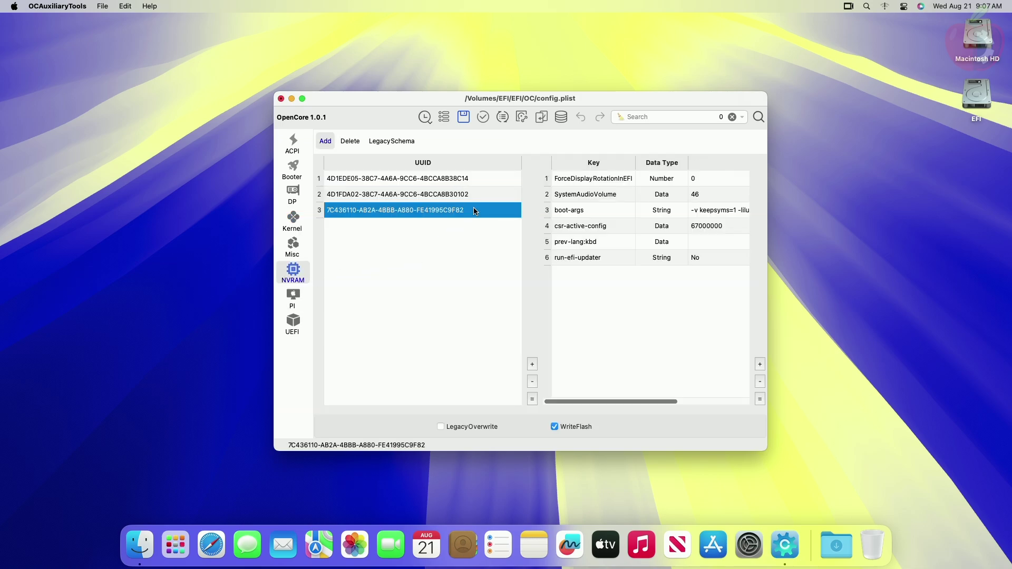
drag(607, 401, 677, 401)
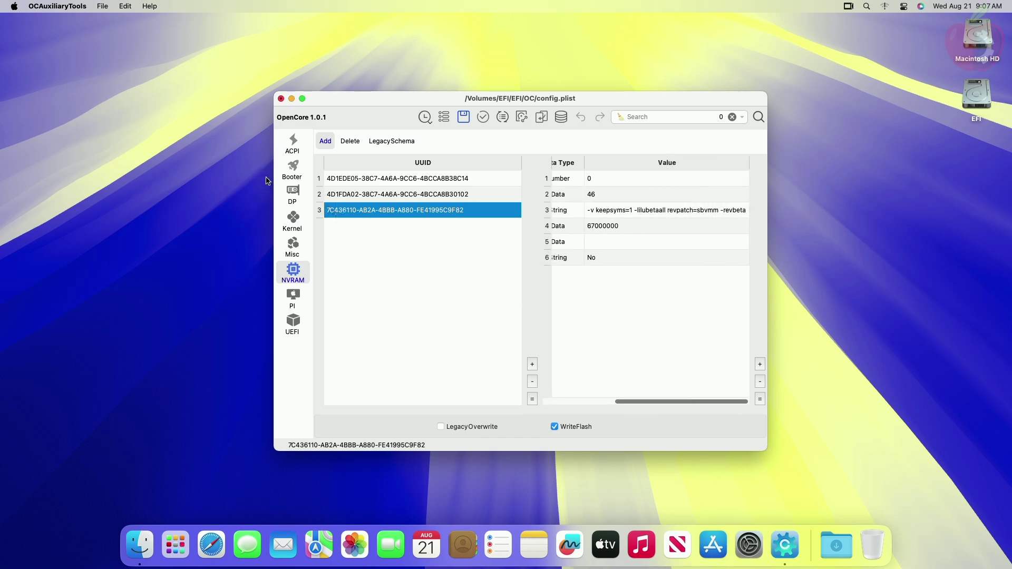
click(281, 99)
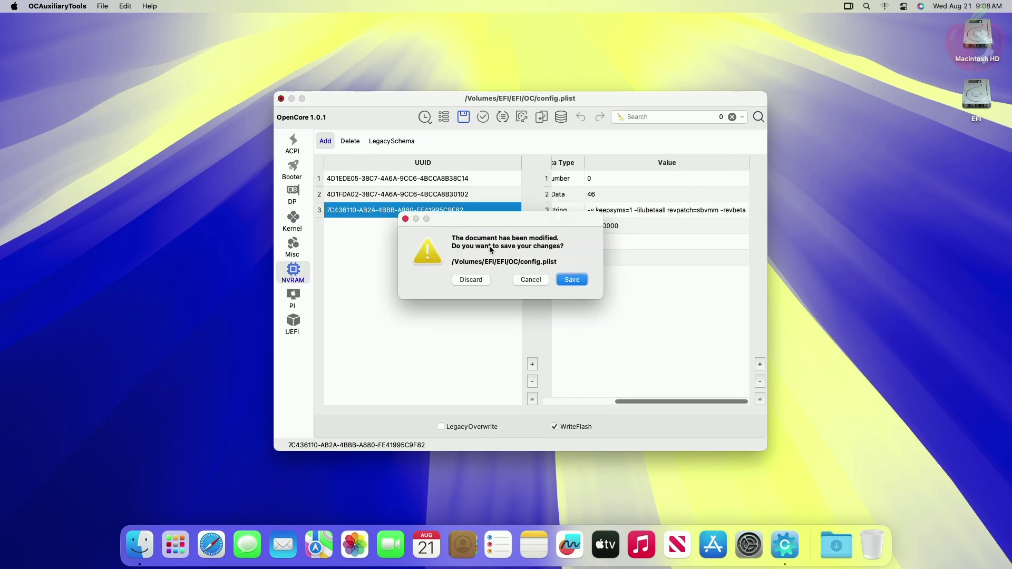
click(561, 279)
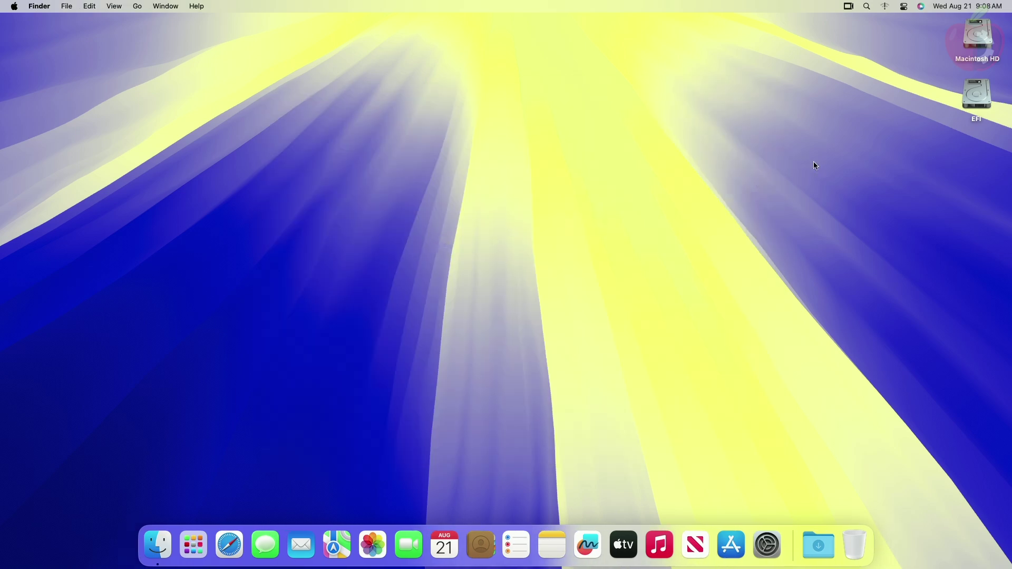
Eject the EFI volume and restart the computer
right_click(979, 95)
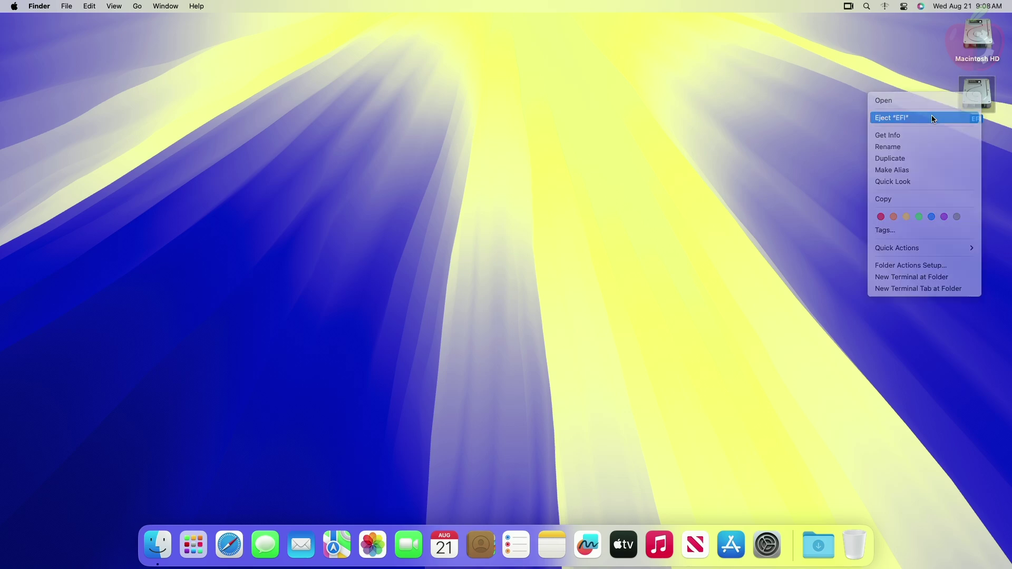
click(897, 117)
click(14, 6)
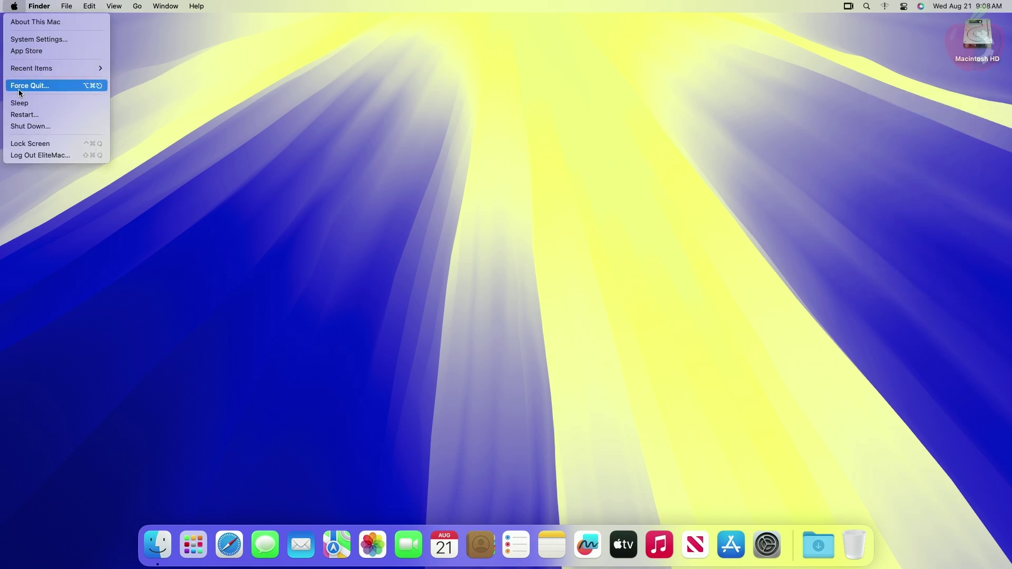
click(32, 115)
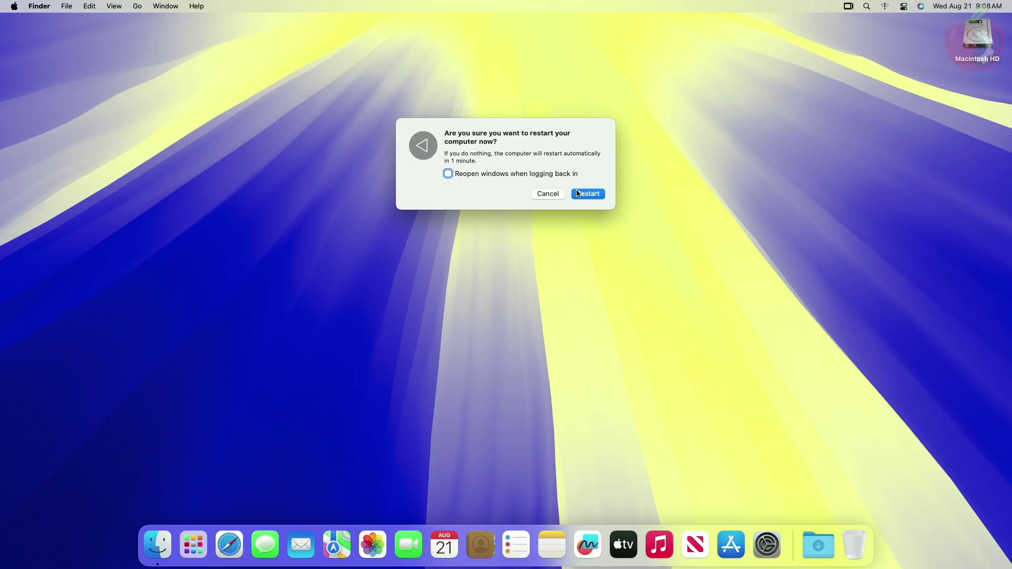
click(580, 194)
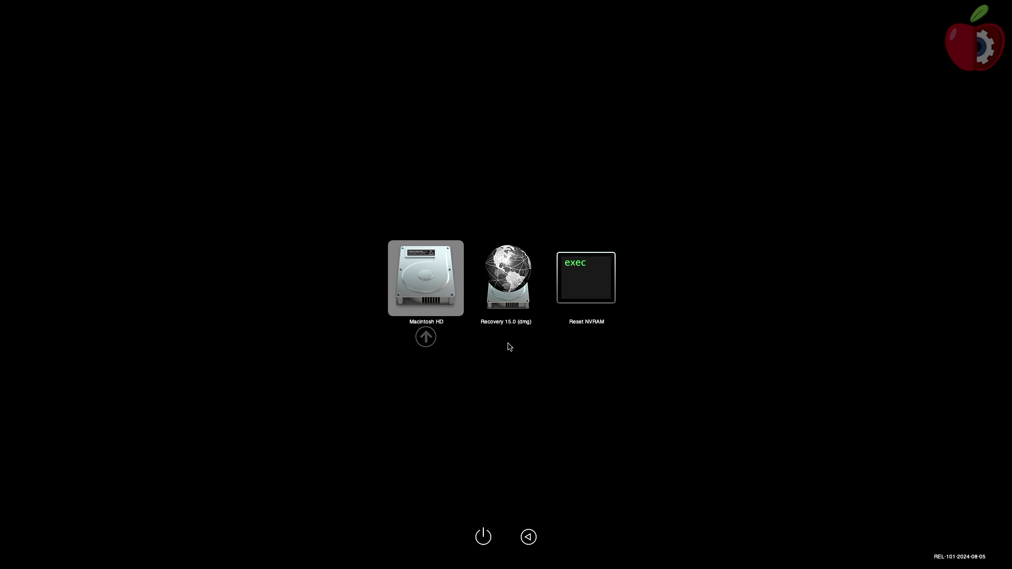
Run Reset NVRAM from the OpenCore boot picker and boot Macintosh HD again
key(Right)
key(Right)
key(Return)
key(Return)
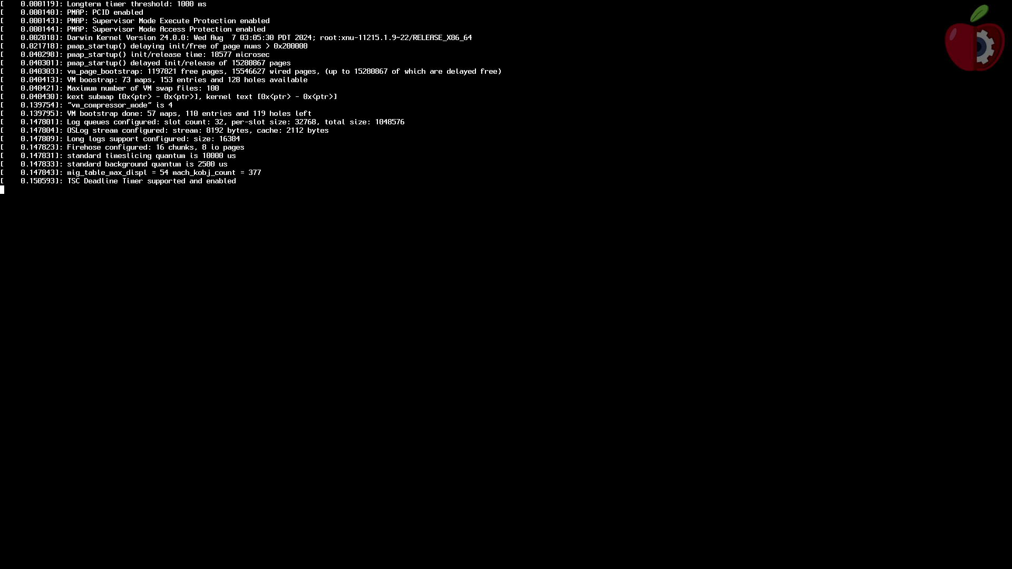
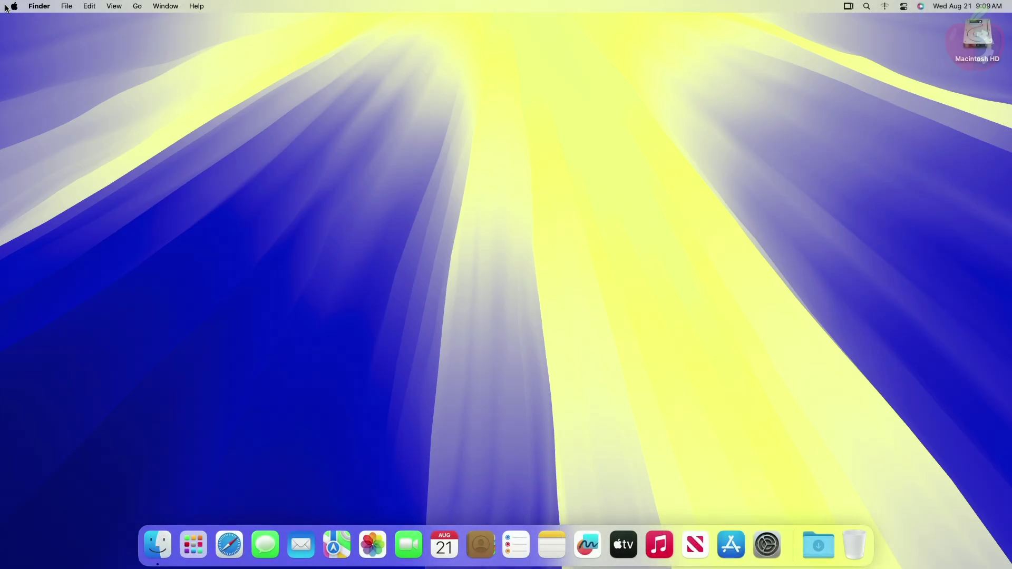
Open IORegistryExplorer, inspect the AppleVTD entry and filter the registry for "vt", and quit the app
click(193, 545)
click(843, 438)
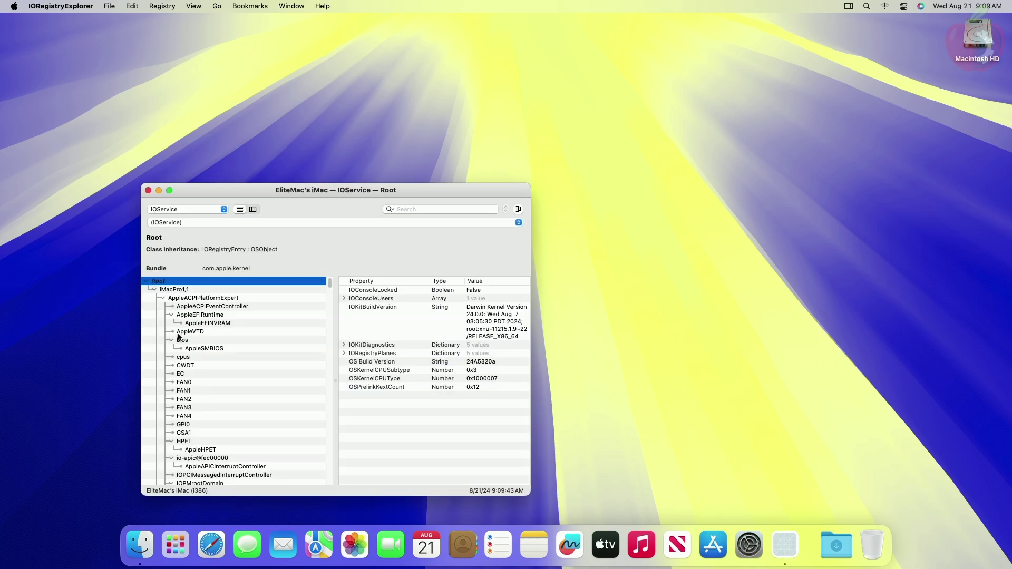
click(182, 333)
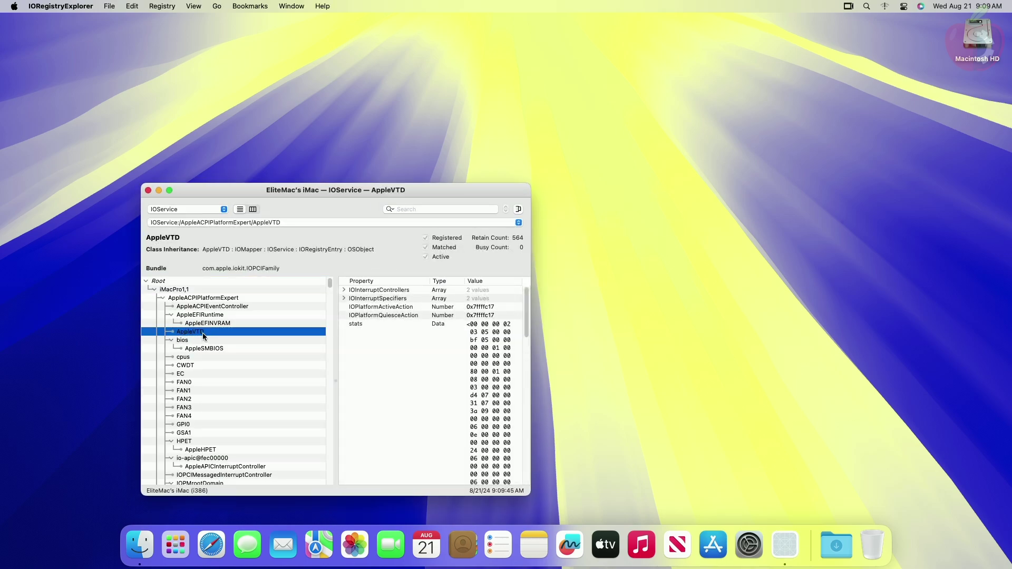
click(423, 210)
text(vt)
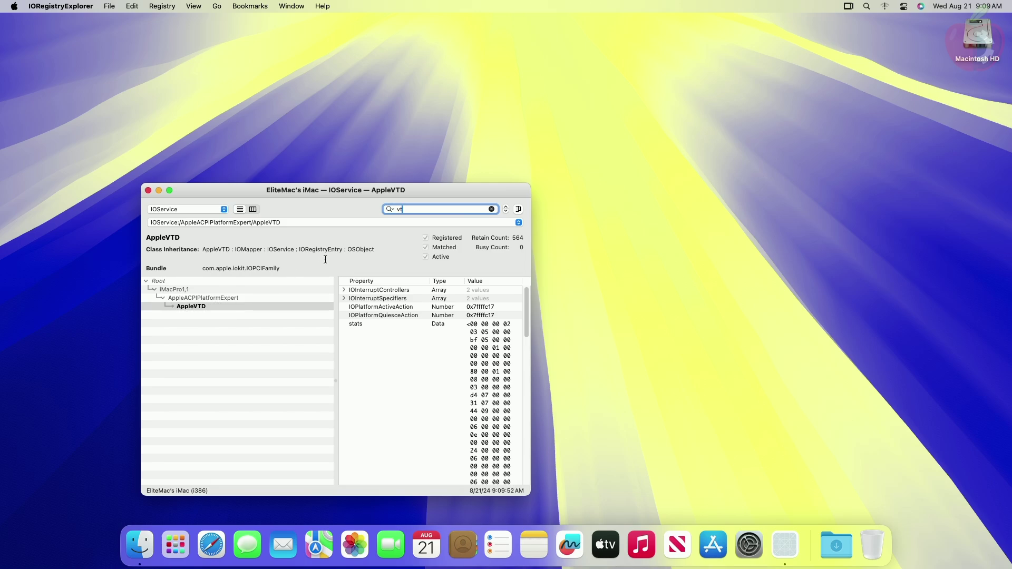
key(super+q)
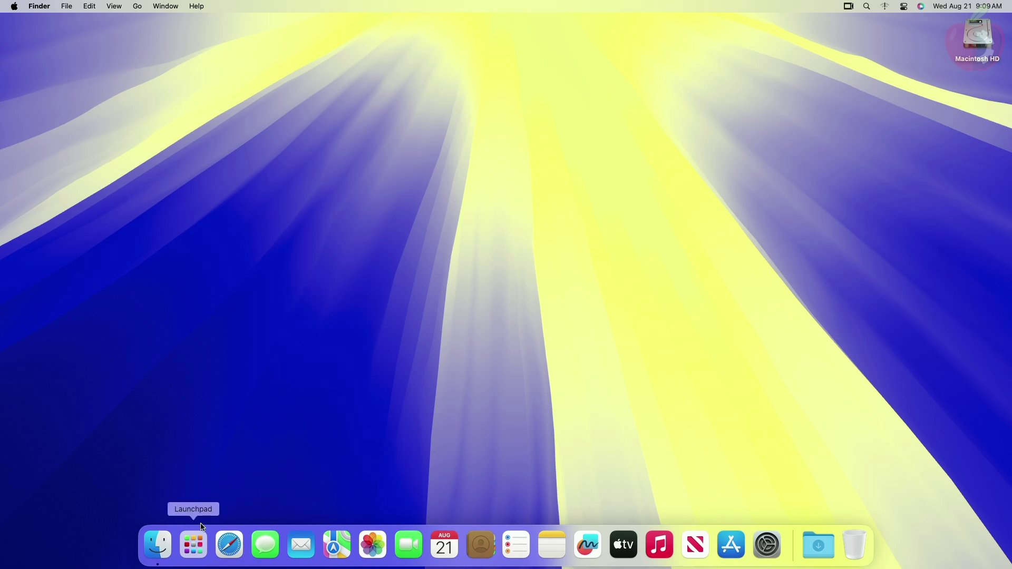
Open MaciASL and load the system's DMAR (DMA Remapping Table) from ACPI in an enlarged window
click(201, 564)
scroll(367, 333, right, 3)
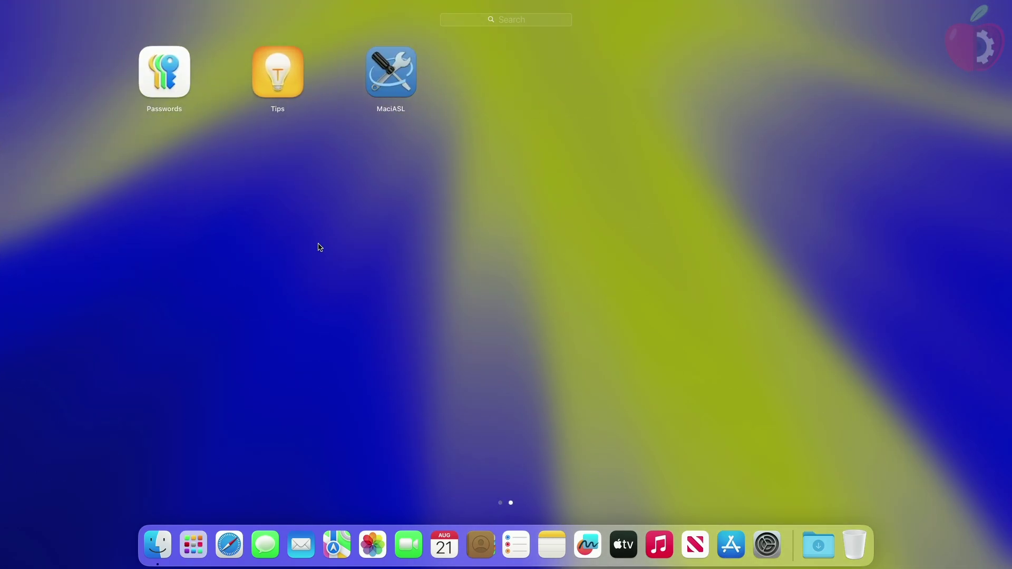
click(391, 67)
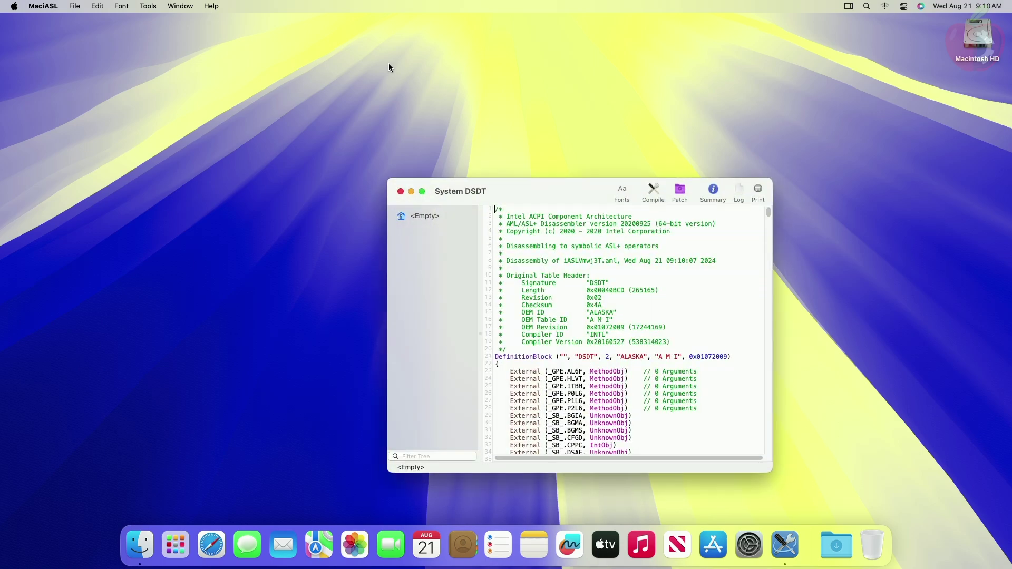
click(74, 6)
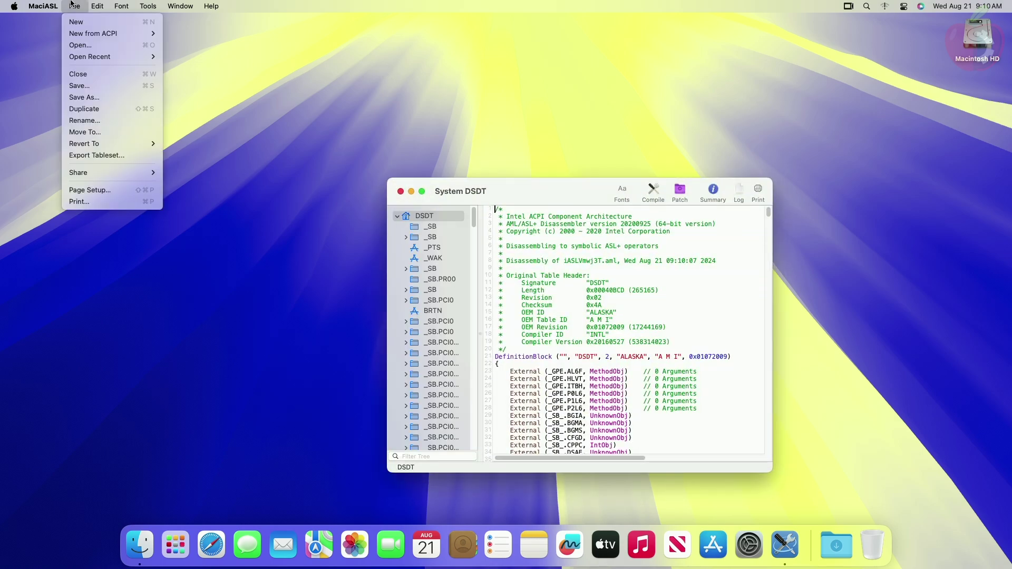
mouse_move(147, 31)
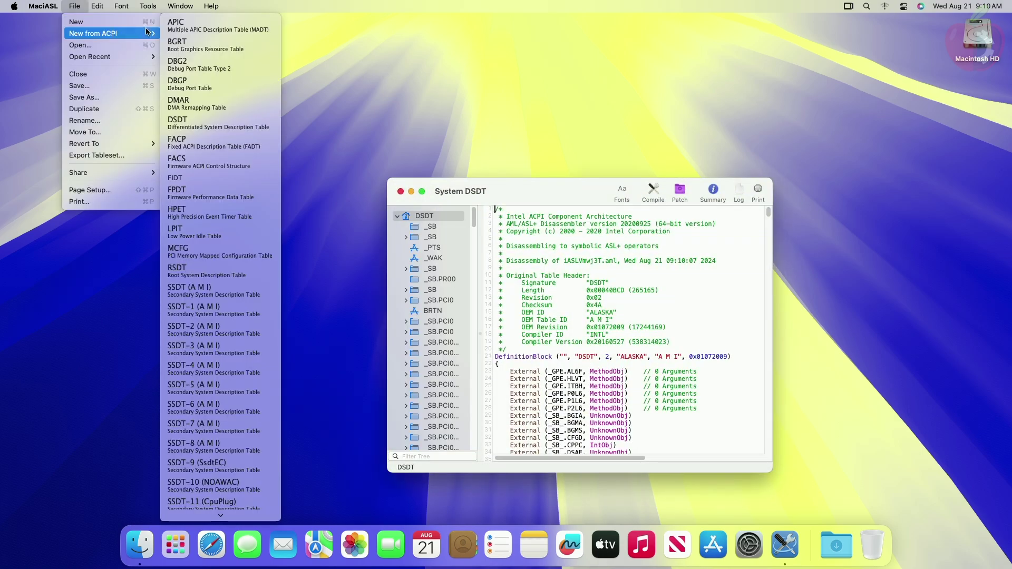
click(208, 104)
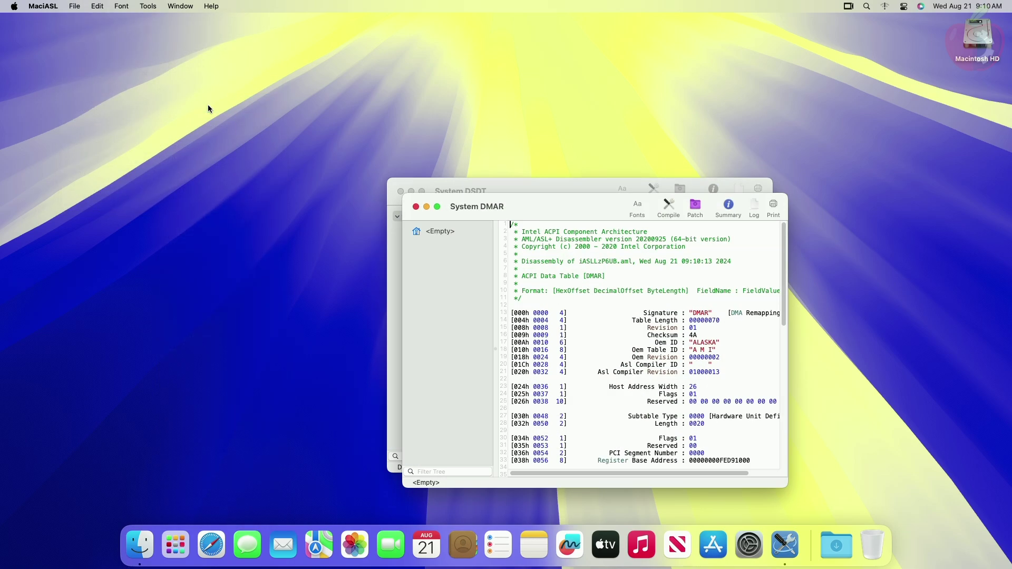
double_click(592, 213)
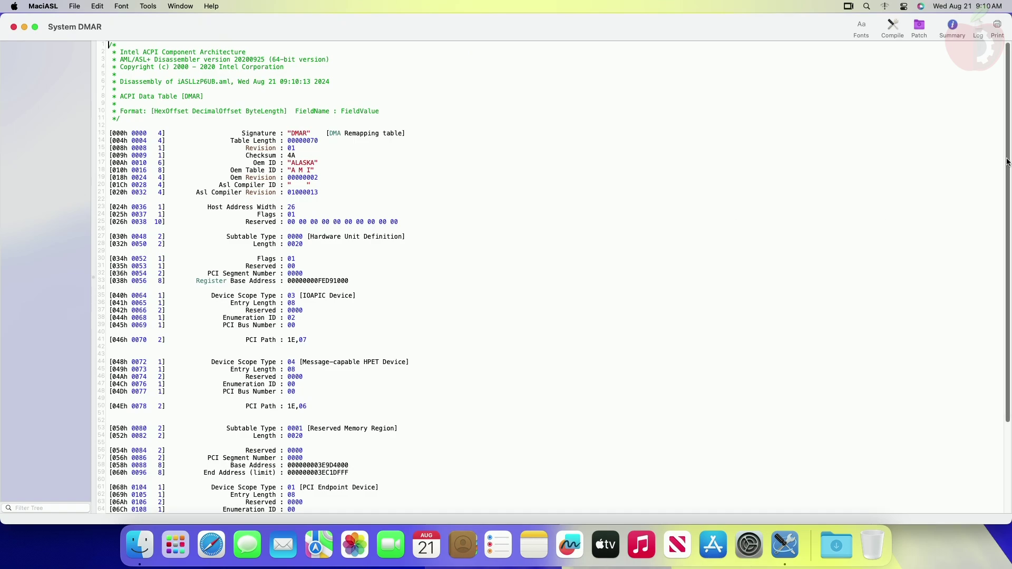
Delete the Reserved Memory Region subtable and its leftover blank line from the DMAR table, and compile the table to check for errors
scroll(986, 237, down, 5)
drag(931, 314, 495, 419)
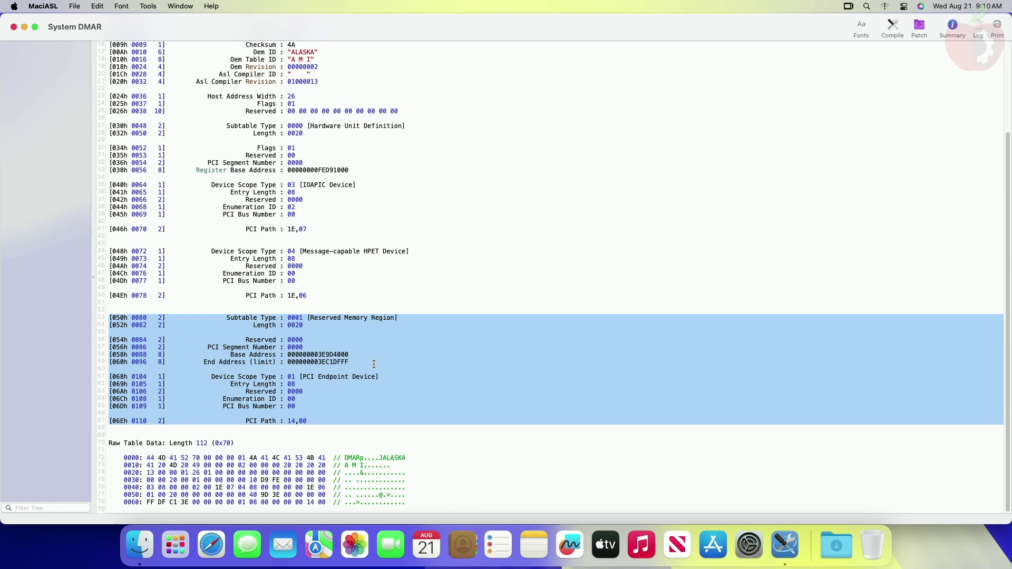
key(BackSpace)
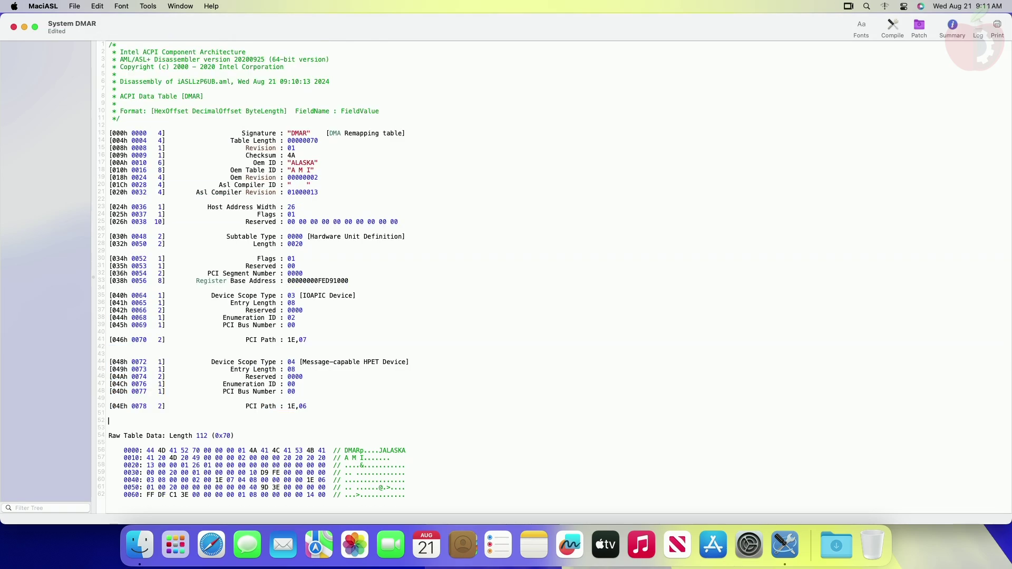
key(BackSpace)
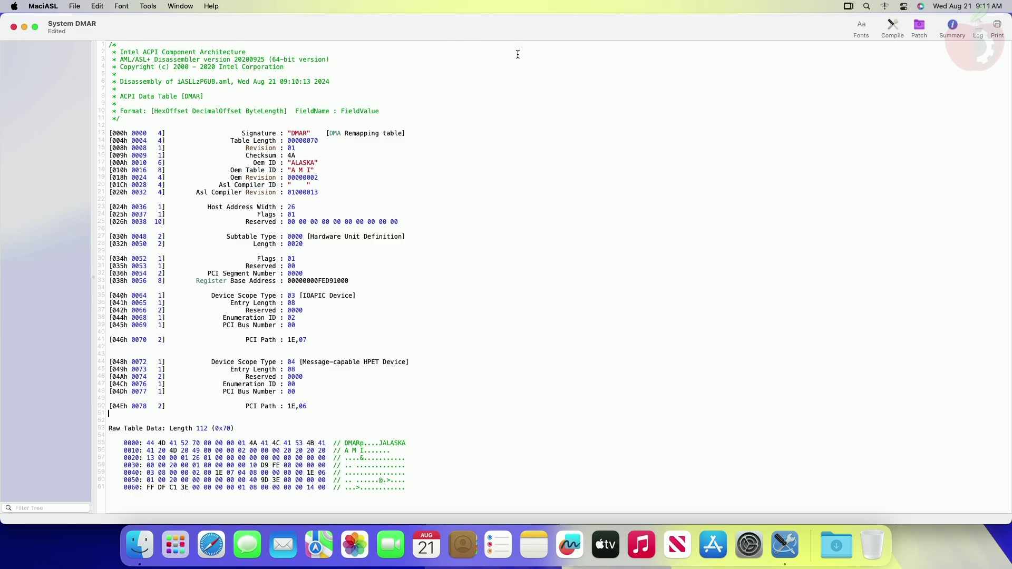
click(892, 28)
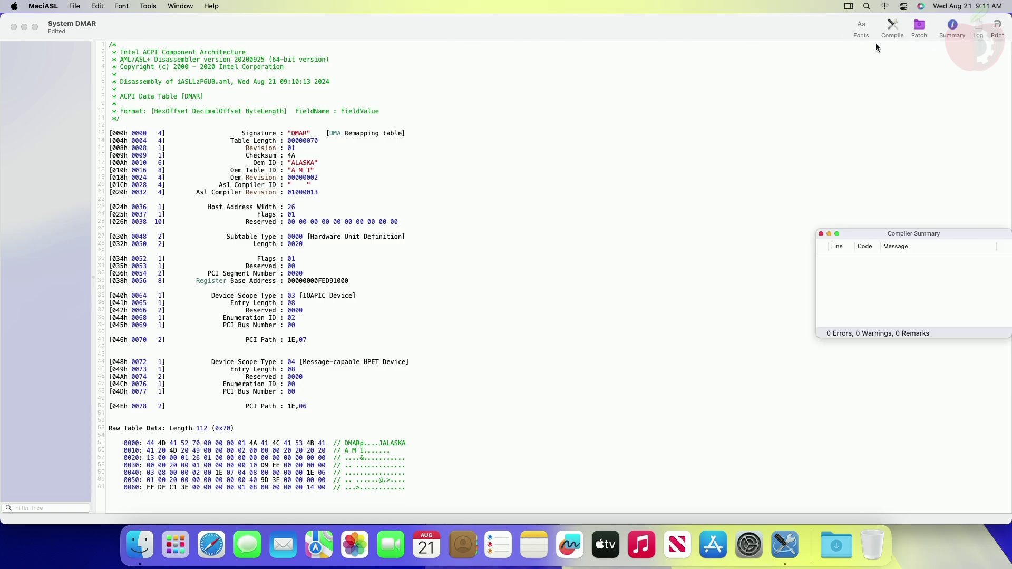
click(821, 233)
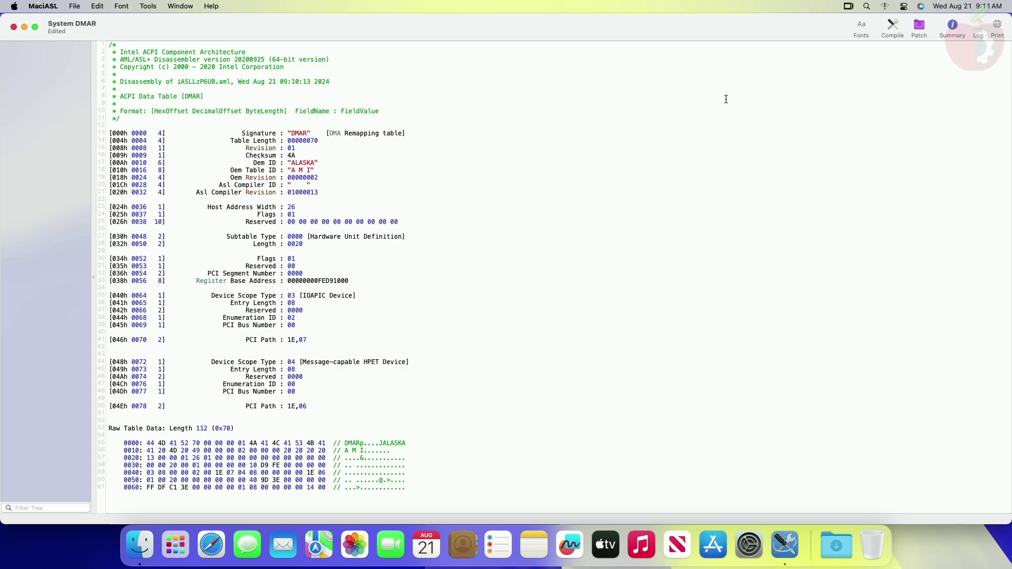
Save the edited table to the Desktop as SSDT-DMAR in ACPI Machine Language Binary format, and quit MaciASL
click(76, 5)
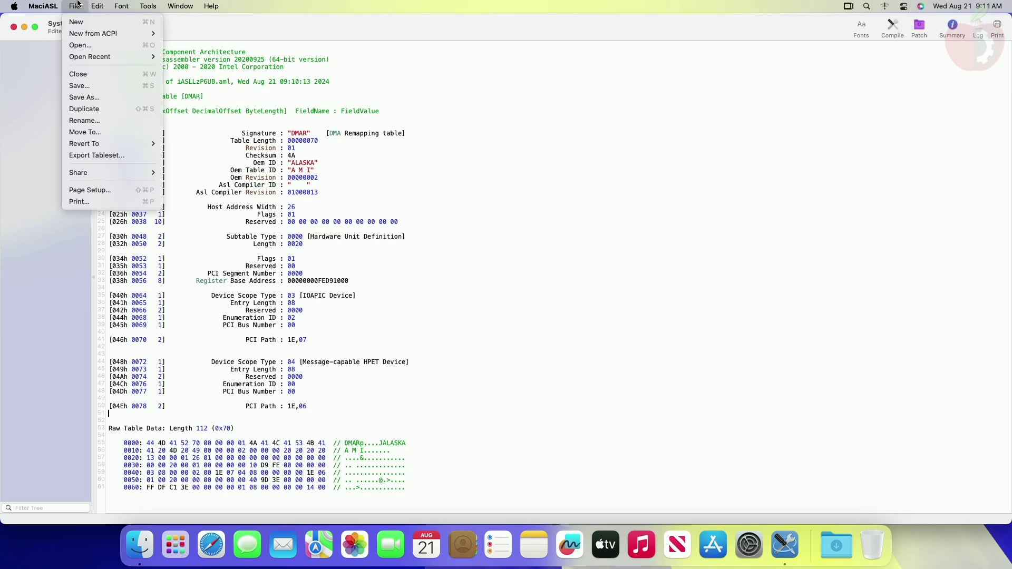
click(95, 93)
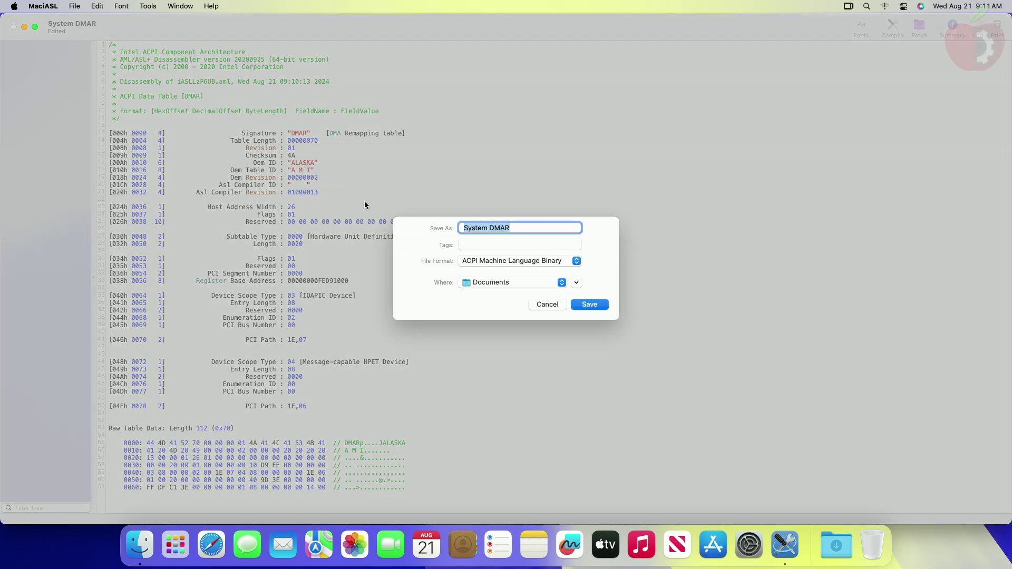
click(521, 283)
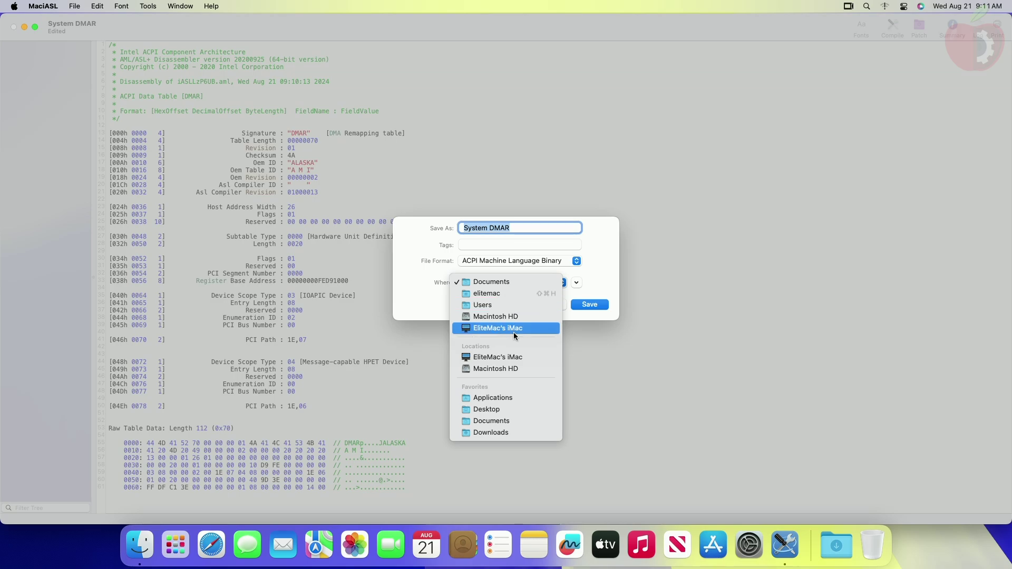
click(507, 408)
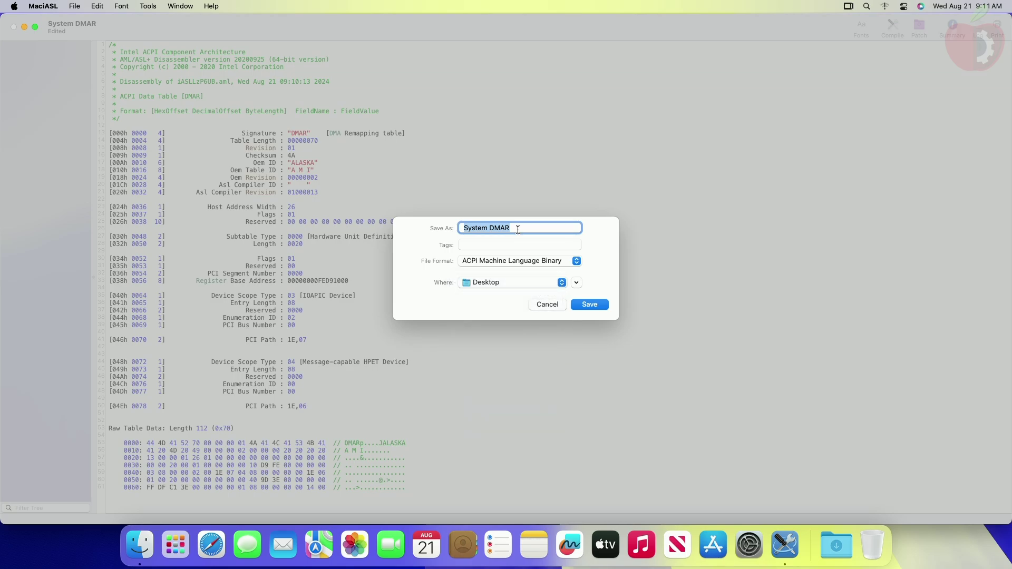
text(SSDT-DMAR)
click(577, 262)
click(578, 261)
click(590, 306)
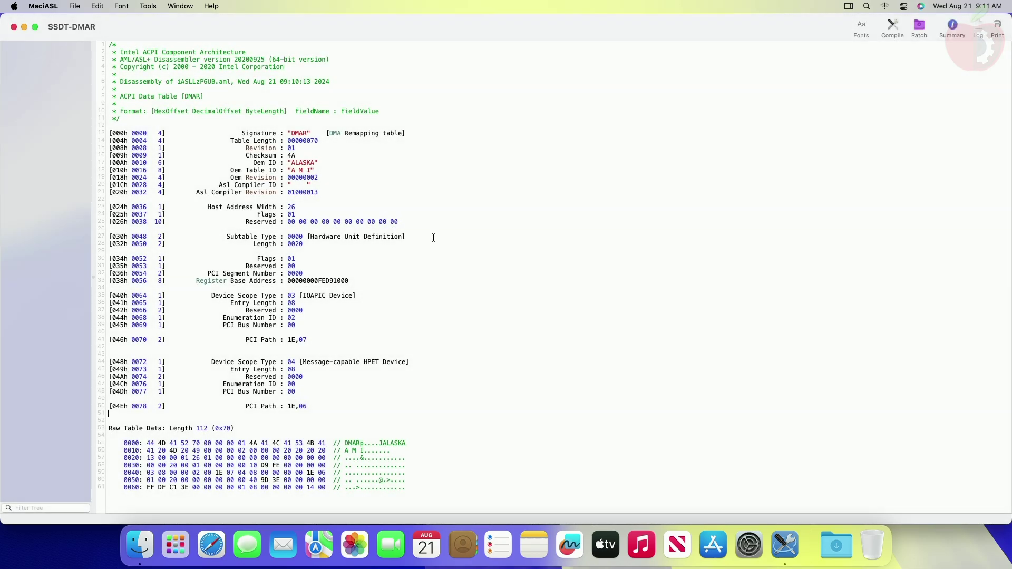
key(super+q)
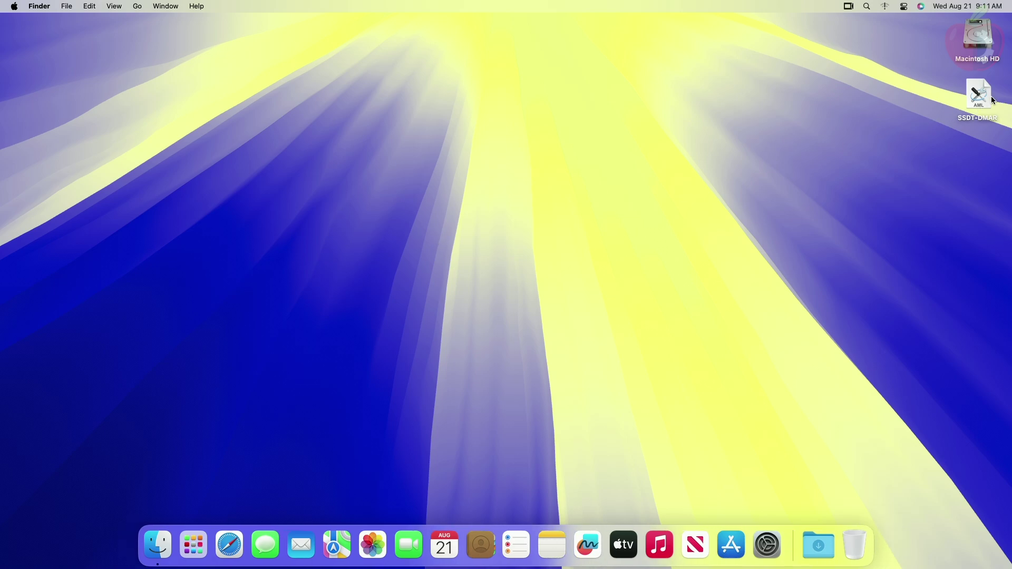
Open OCAuxiliaryTools and mount the disk0s1 EFI partition, authorising it with the account password
click(182, 547)
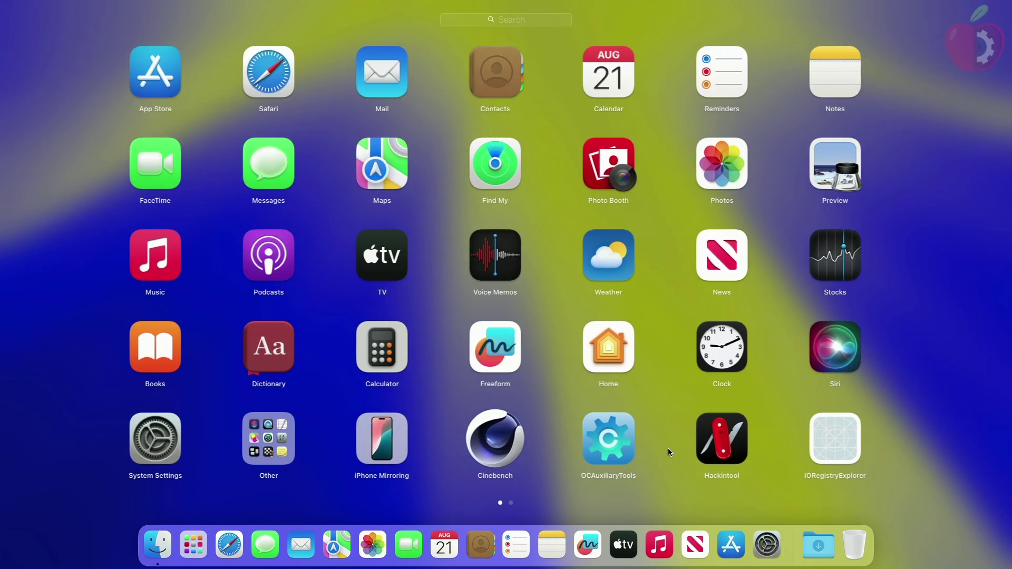
click(625, 442)
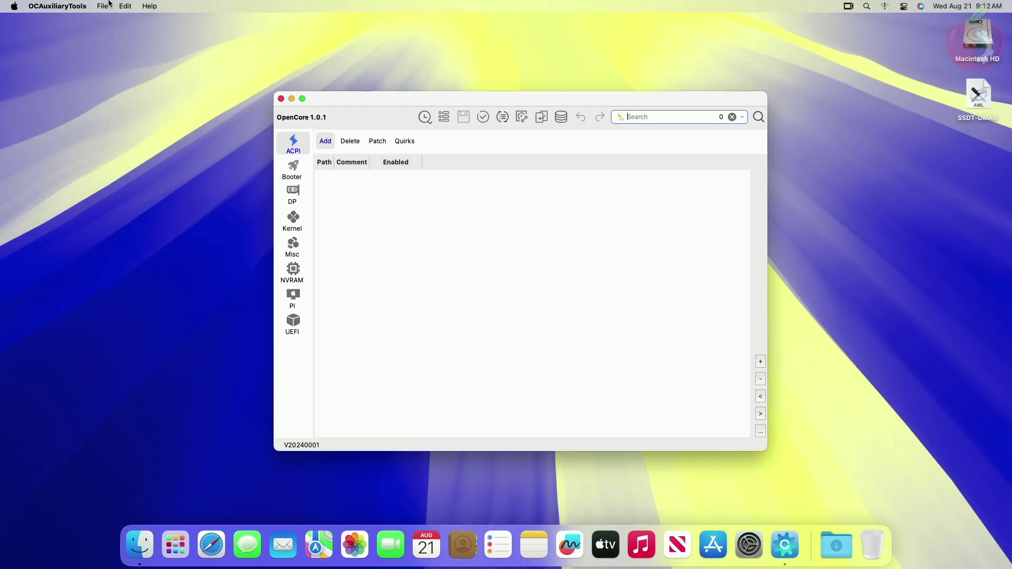
click(125, 6)
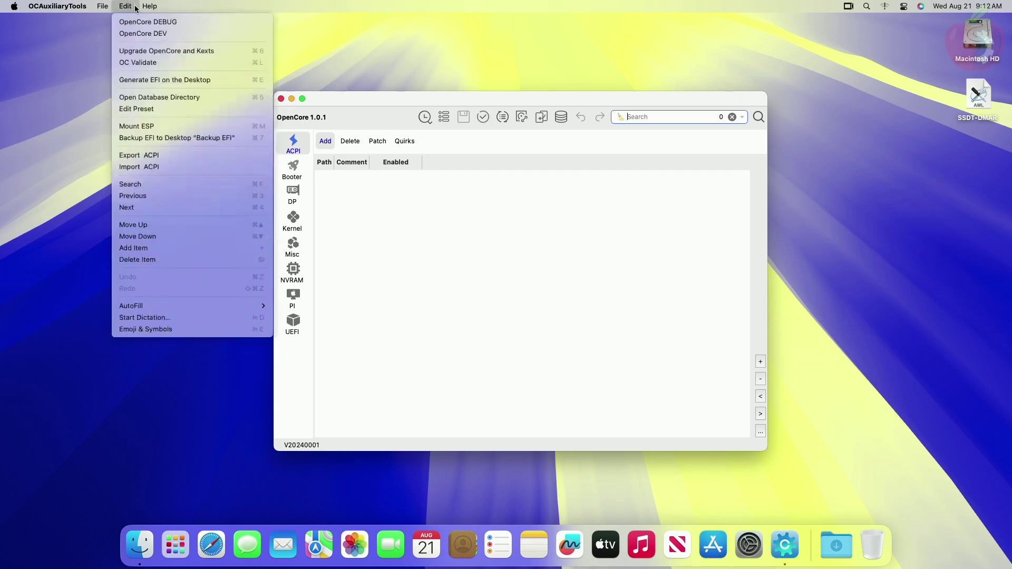
click(156, 125)
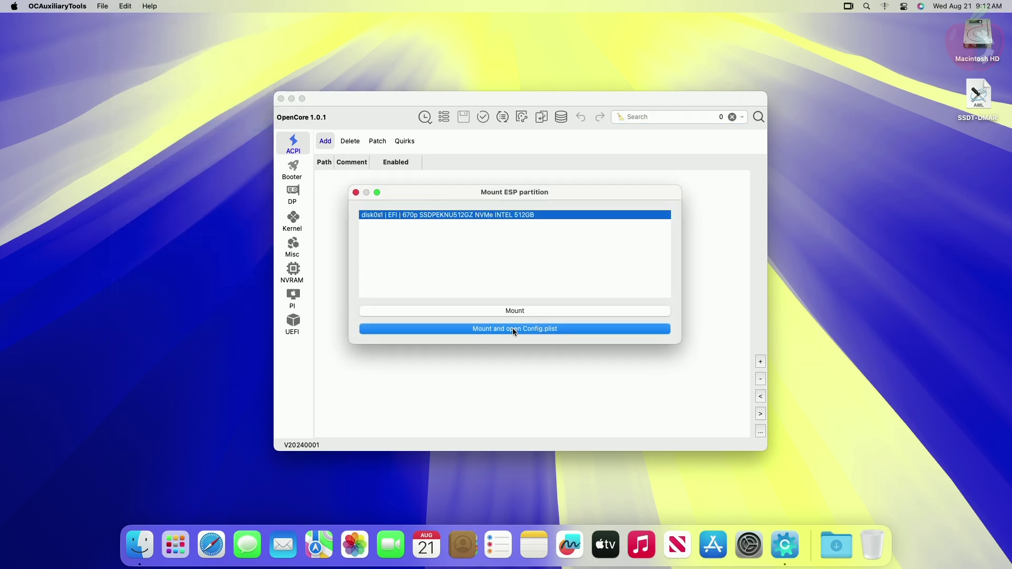
click(515, 311)
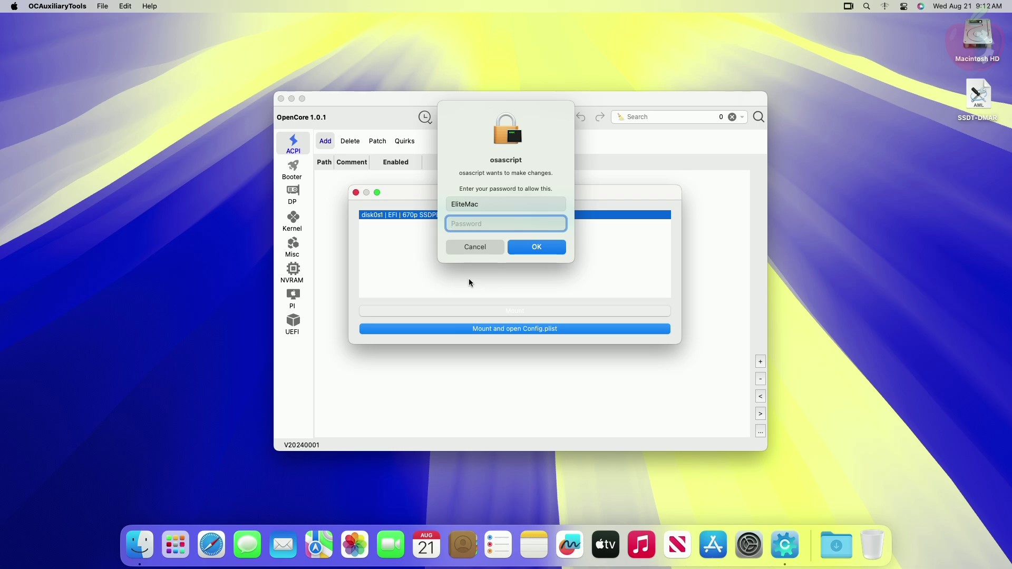
text(••••)
key(Return)
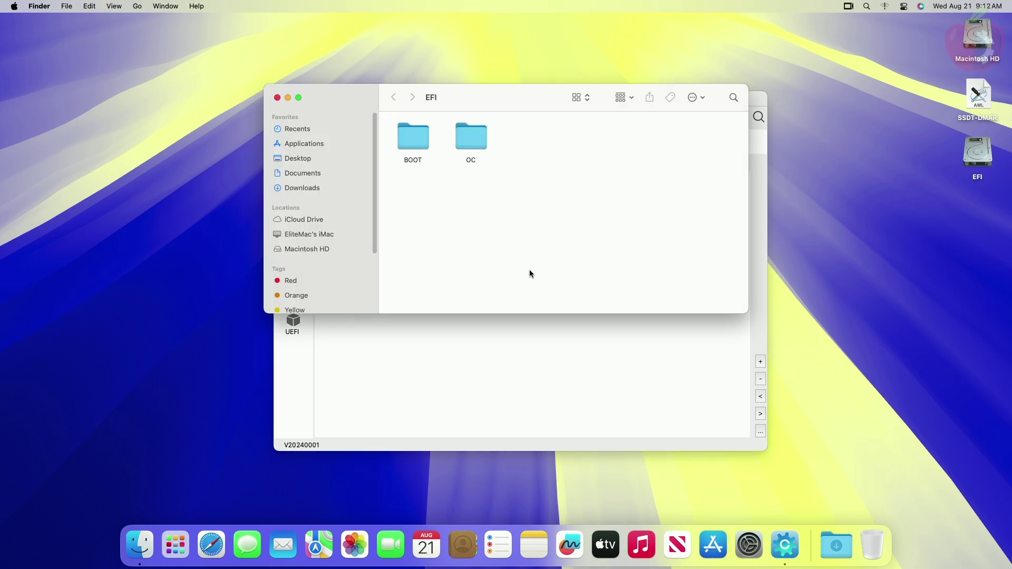
Copy the SSDT-DMAR file from the Desktop into the ACPI folder inside EFI's OC folder
double_click(473, 139)
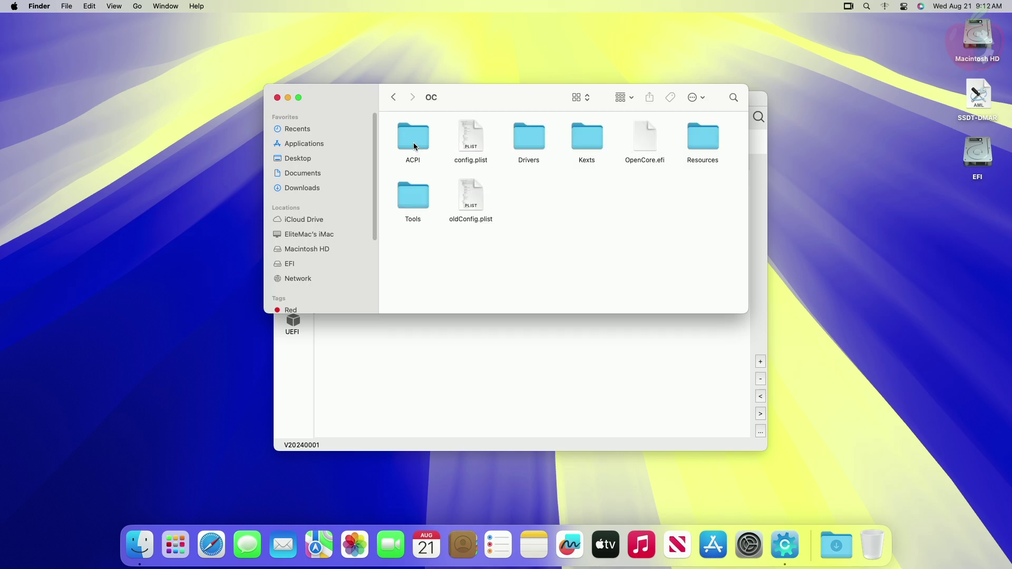
double_click(416, 143)
click(989, 98)
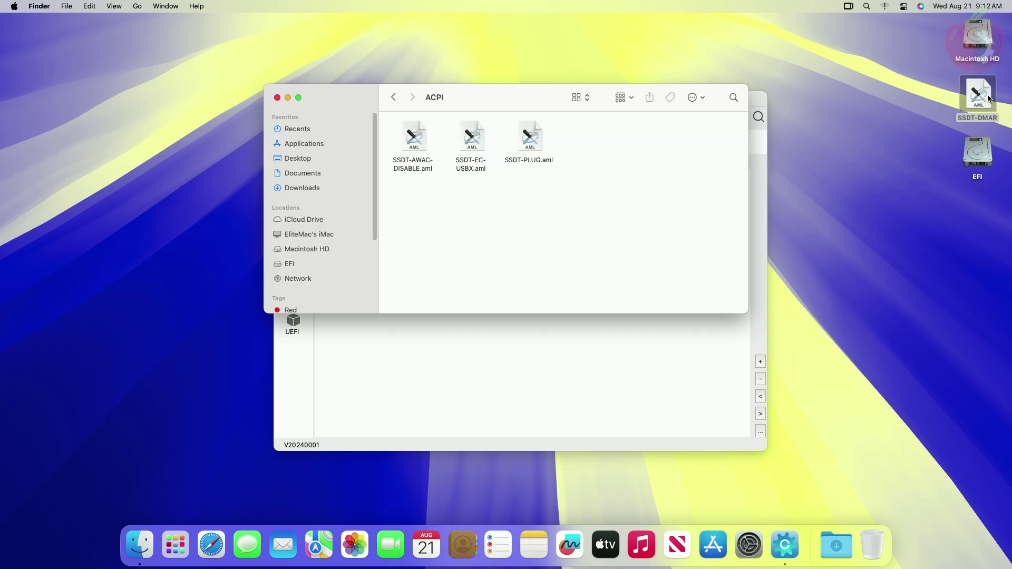
click(989, 98)
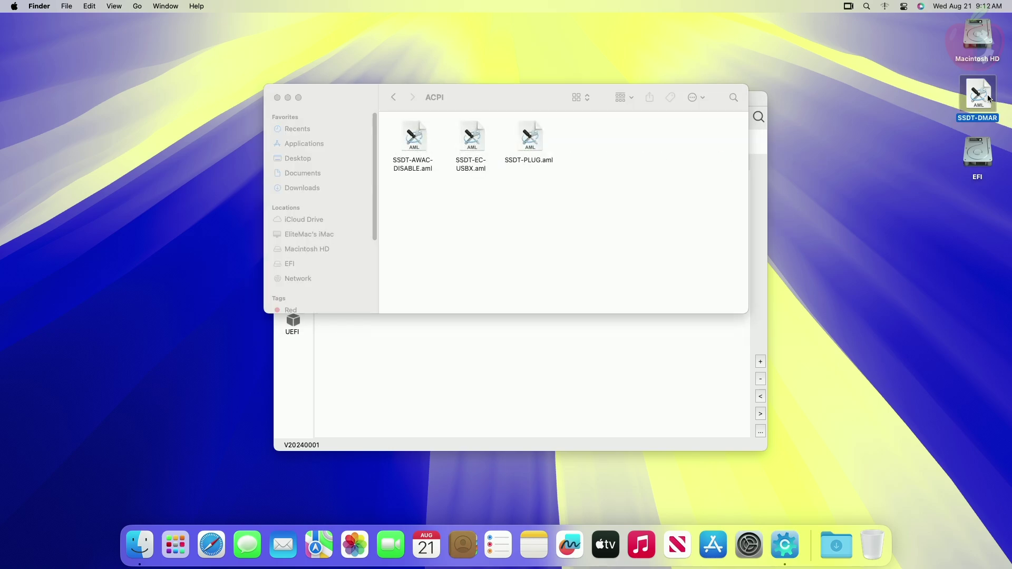
click(662, 178)
key(super+v)
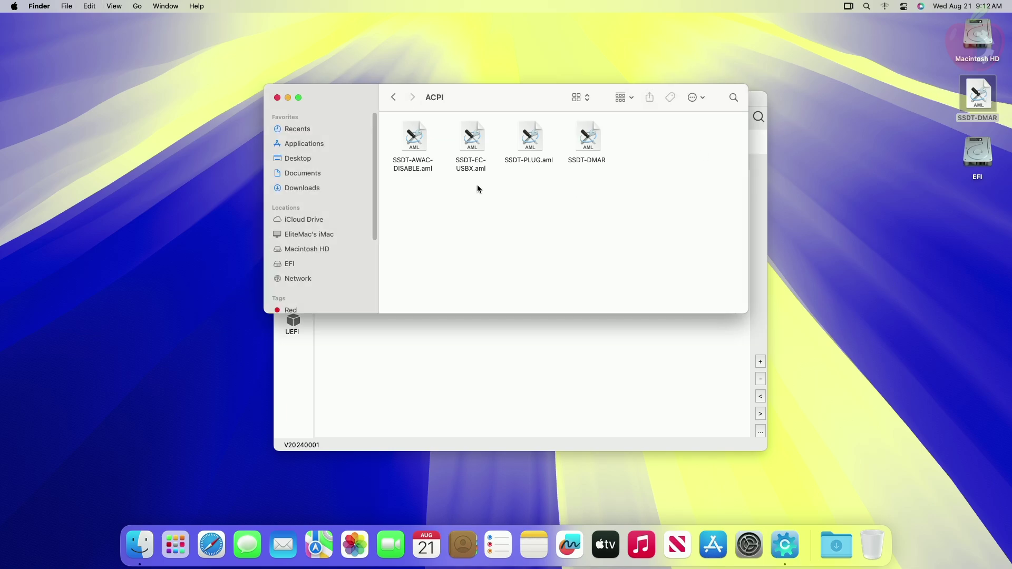
Open config.plist from the OC folder in OCAuxiliaryTools and add SSDT-DMAR from the ACPI folder to the ACPI Add list
click(394, 97)
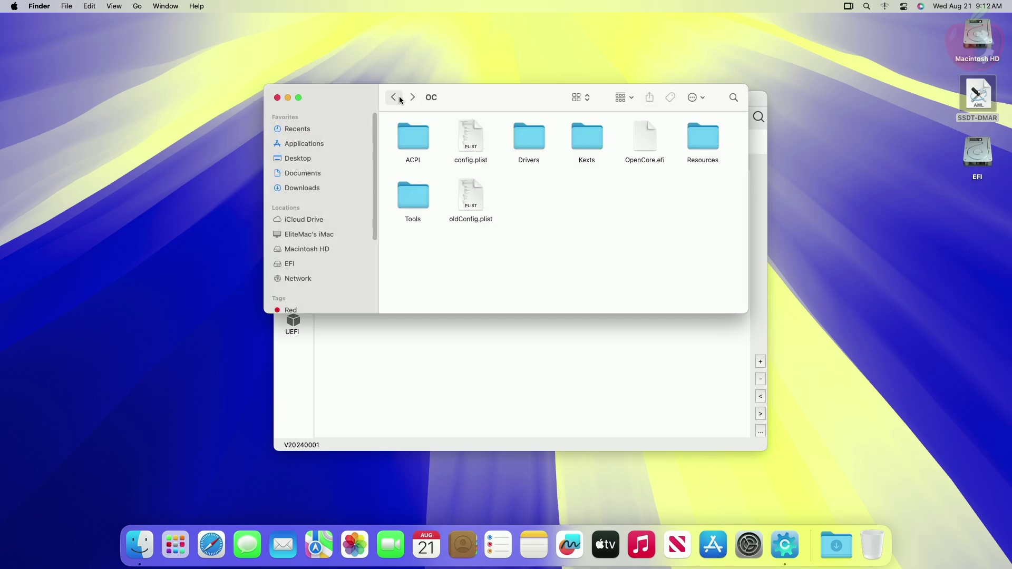
click(474, 146)
double_click(474, 146)
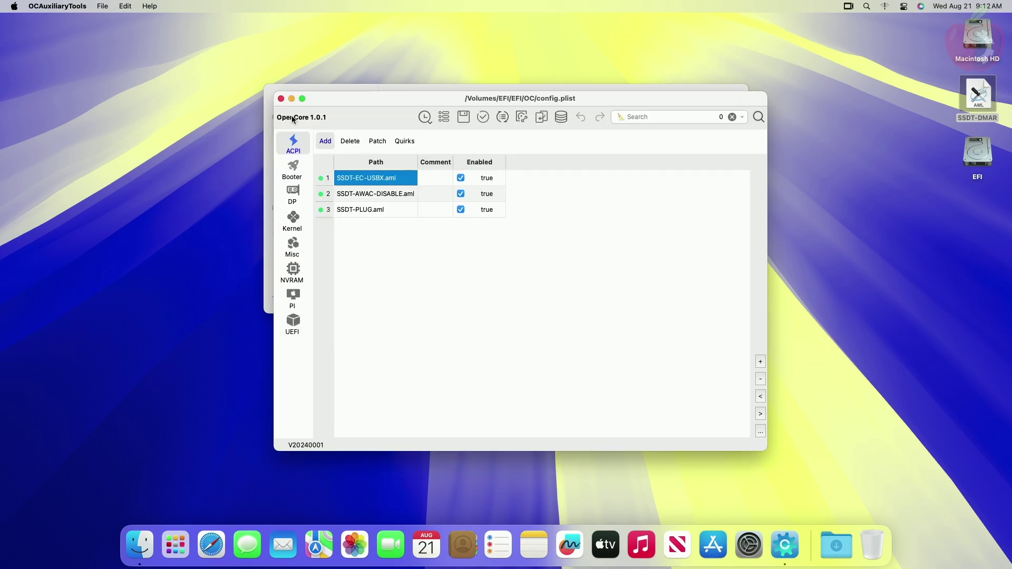
click(760, 361)
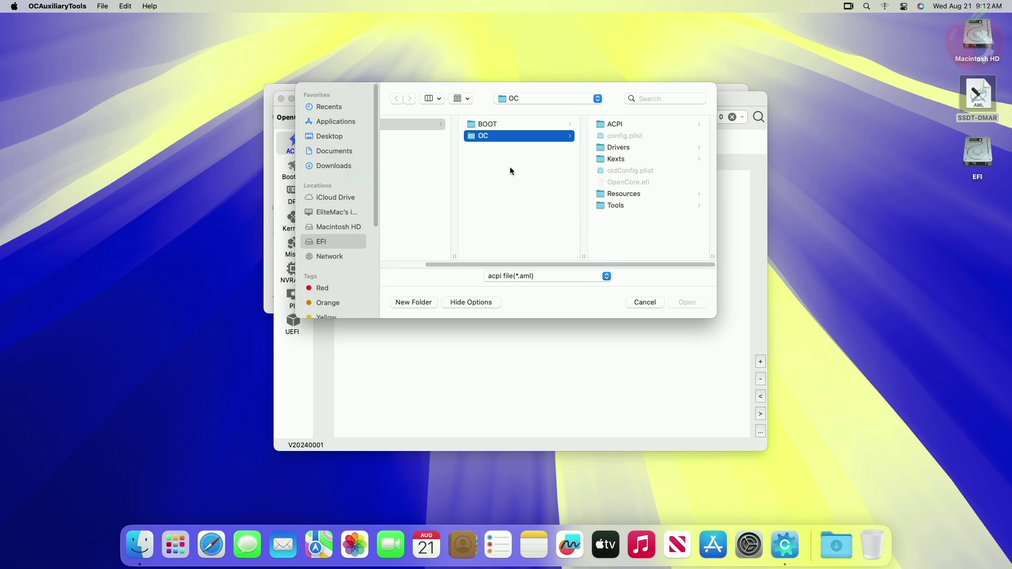
click(625, 126)
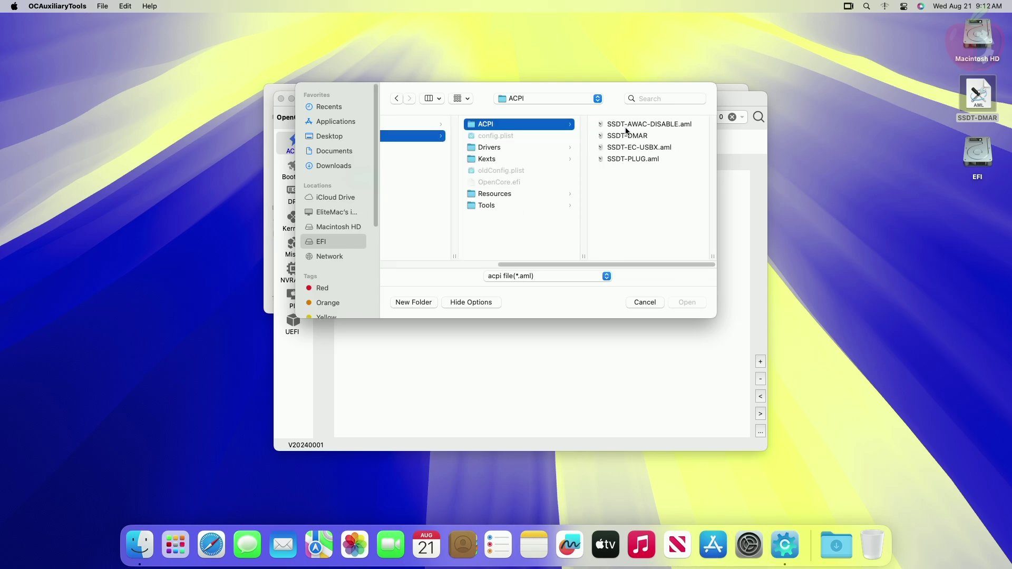
click(638, 136)
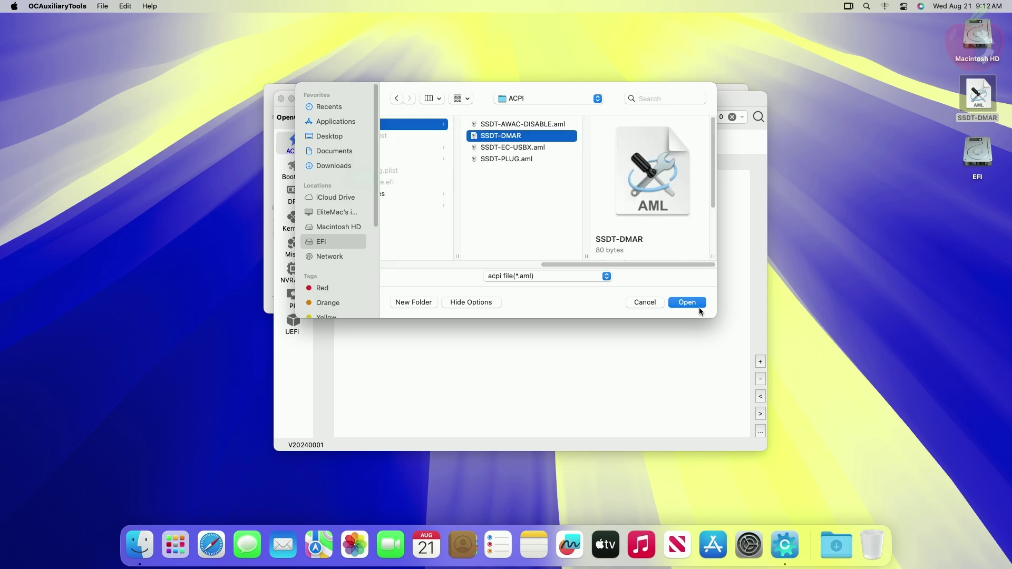
click(687, 303)
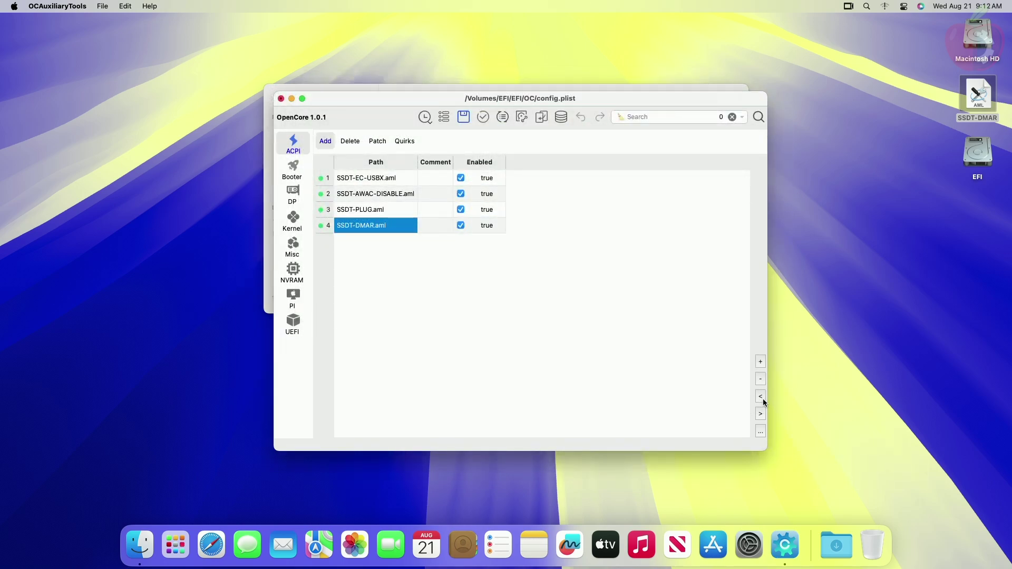
Move the SSDT-DMAR.aml entry up to the second position in the ACPI Add list
click(760, 397)
click(760, 397)
click(760, 414)
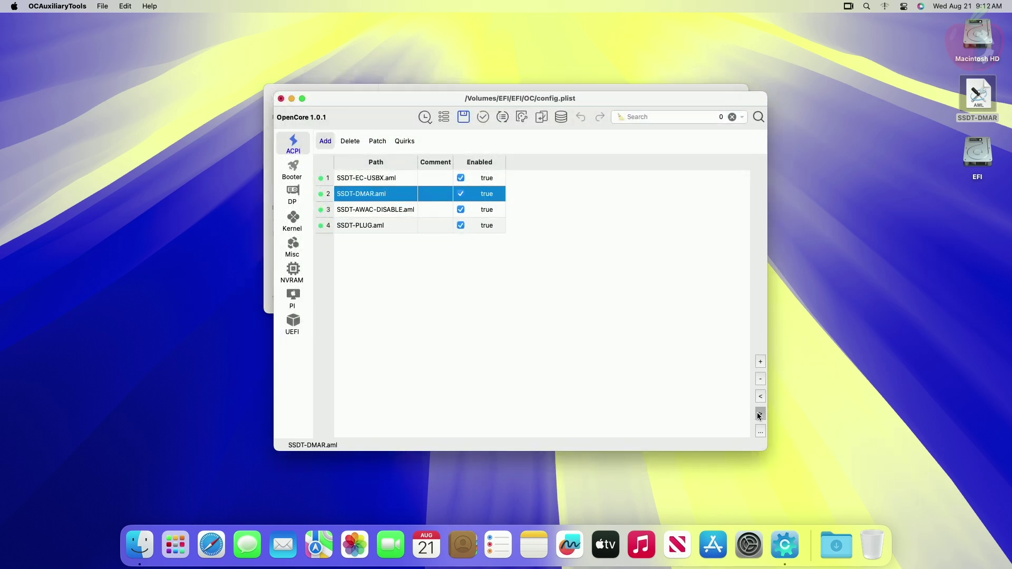
Create an ACPI Delete entry and set its TableSignature to 444D4152, the hexadecimal conversion of DMAR
click(350, 141)
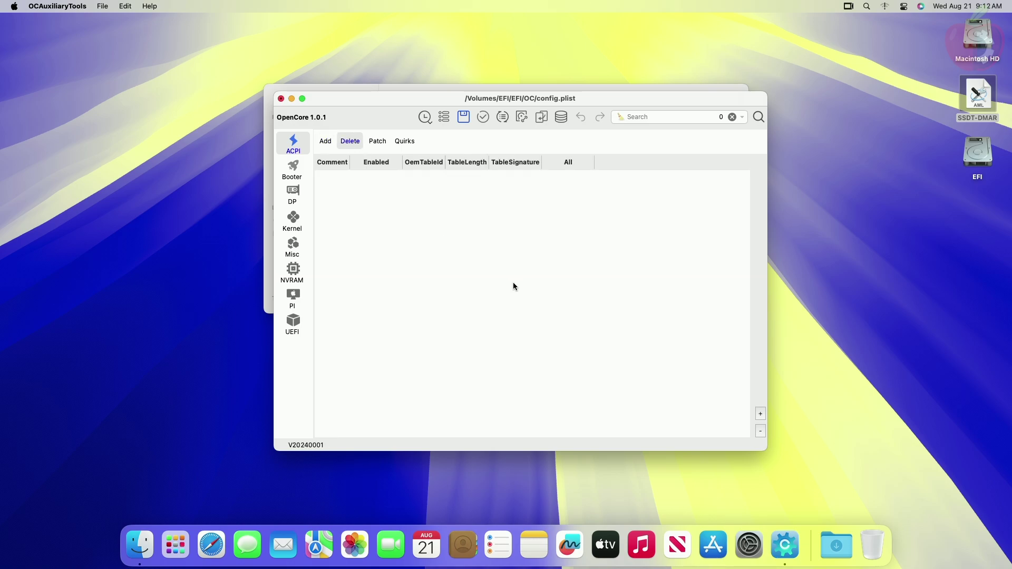
click(761, 413)
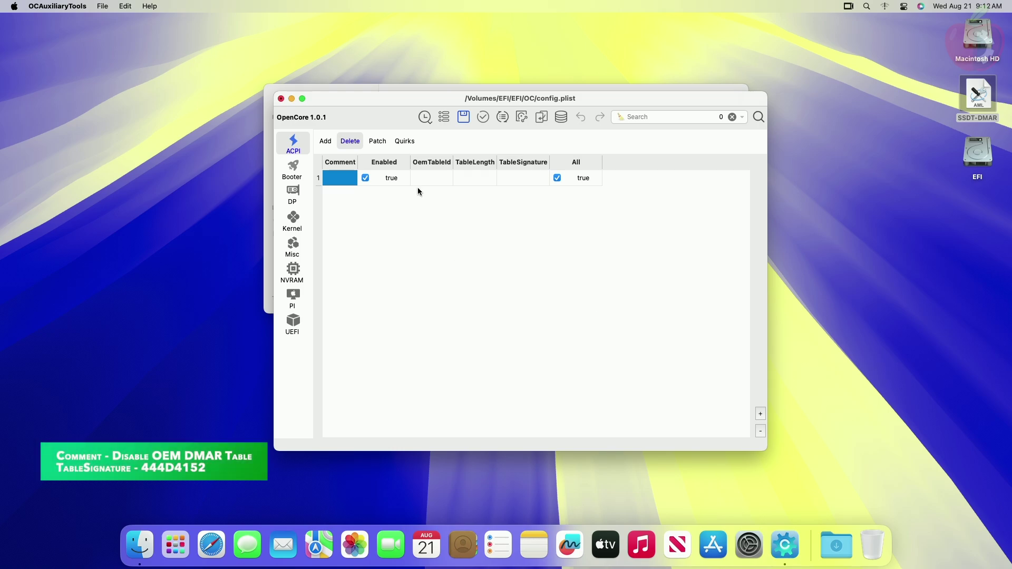
click(516, 180)
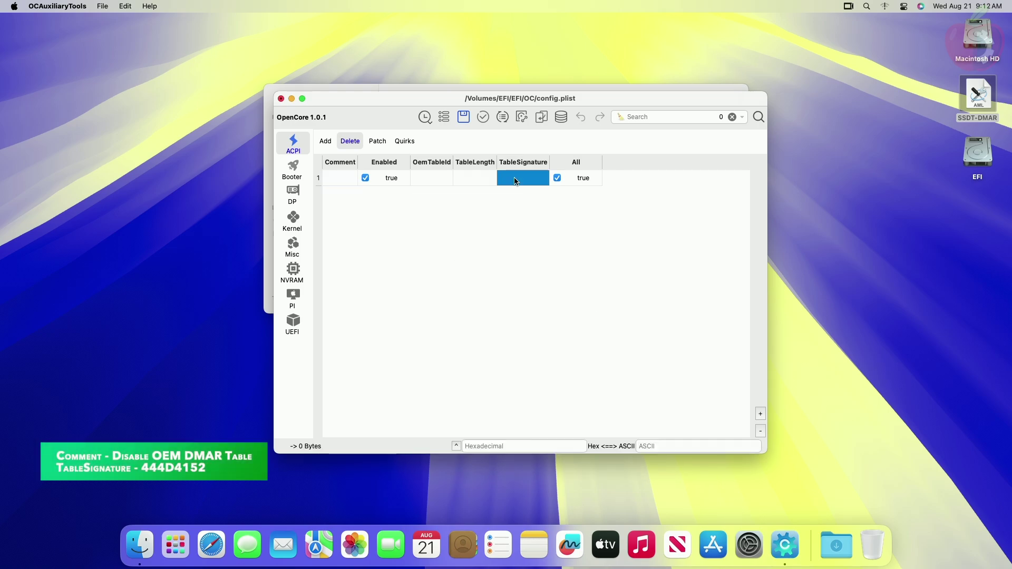
double_click(516, 179)
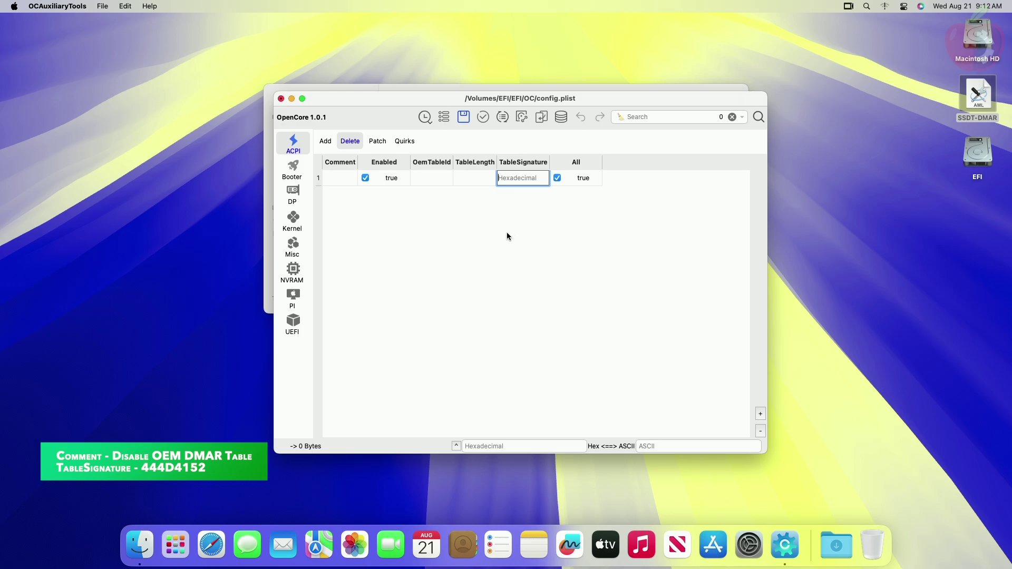
key(Tab)
text(DMAR)
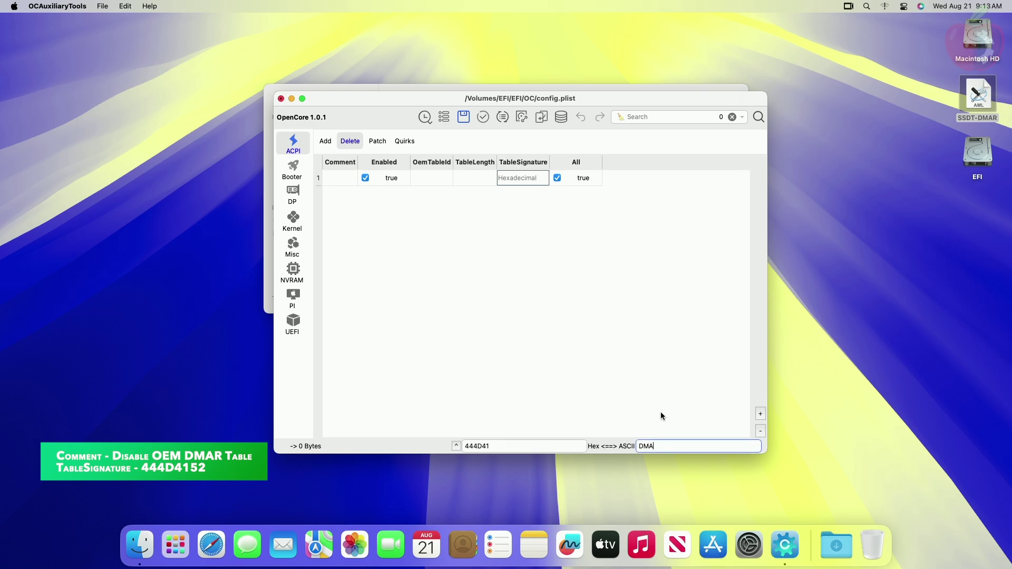
click(532, 445)
key(super+c)
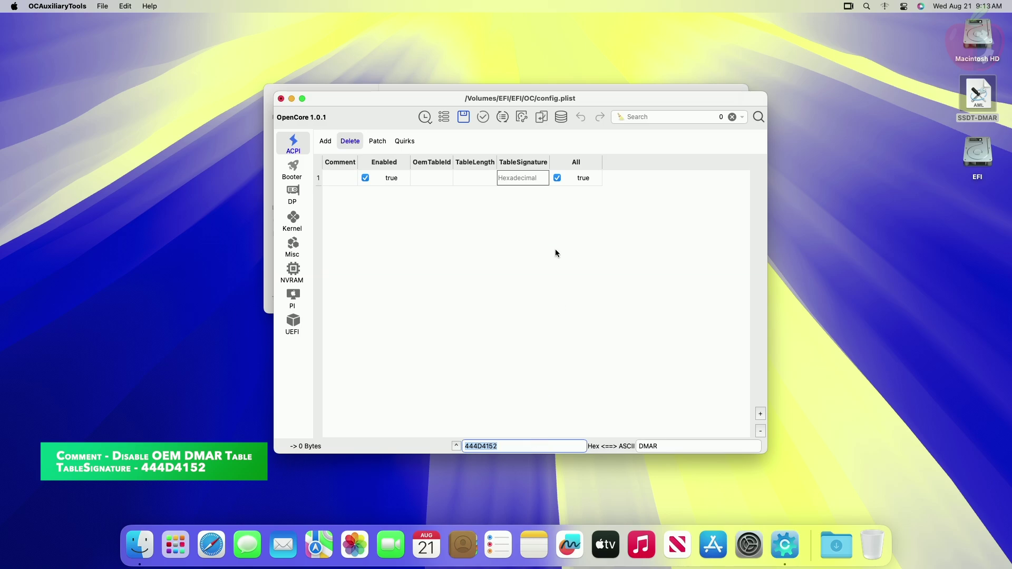
click(518, 176)
key(super+v)
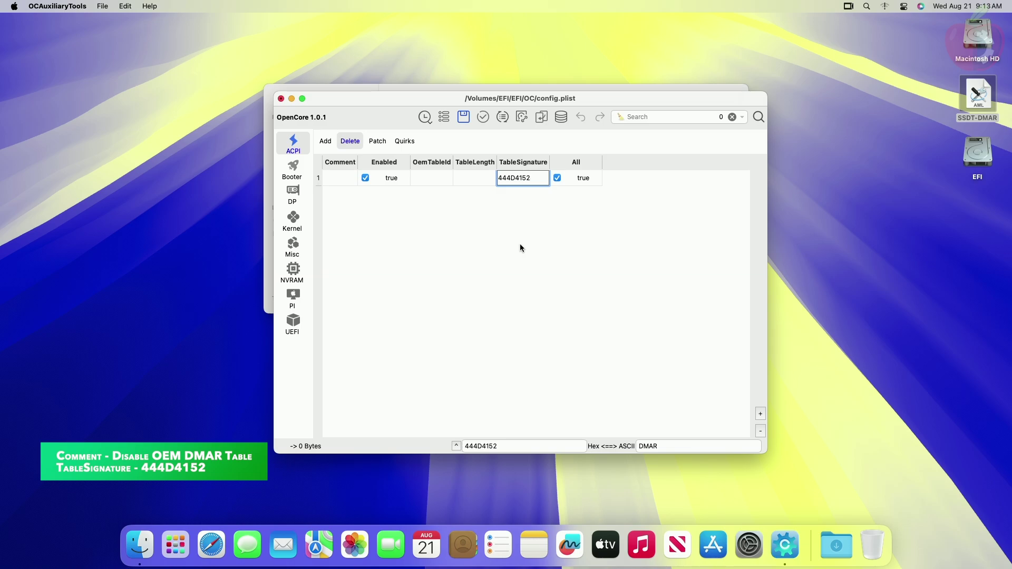
Set the comment of the ACPI Delete entry to "Disable OEM DMAR Table"
double_click(332, 179)
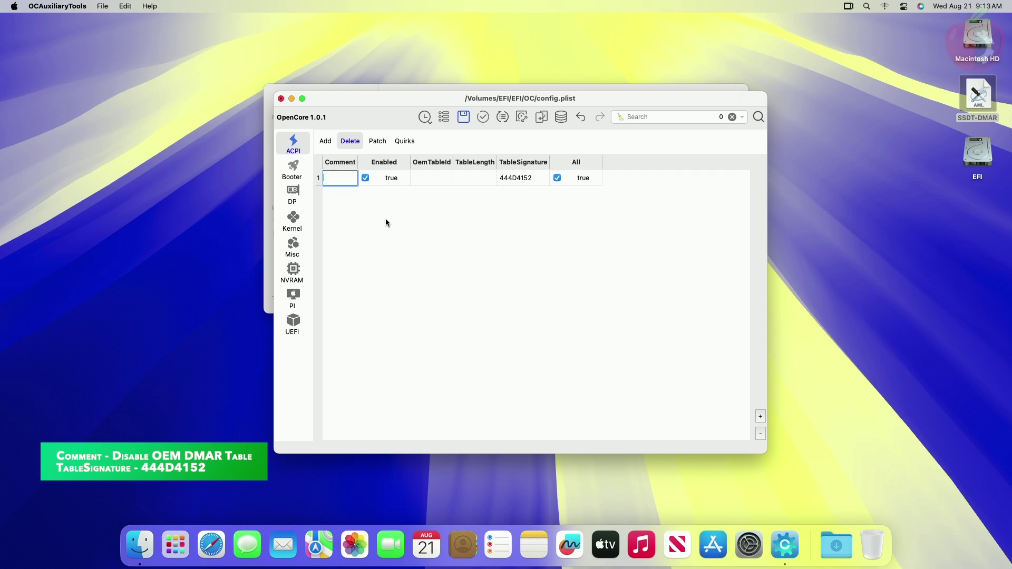
text(Disable)
text( OEM)
text( DMA)
text(R Tab)
text(le)
key(Return)
click(470, 245)
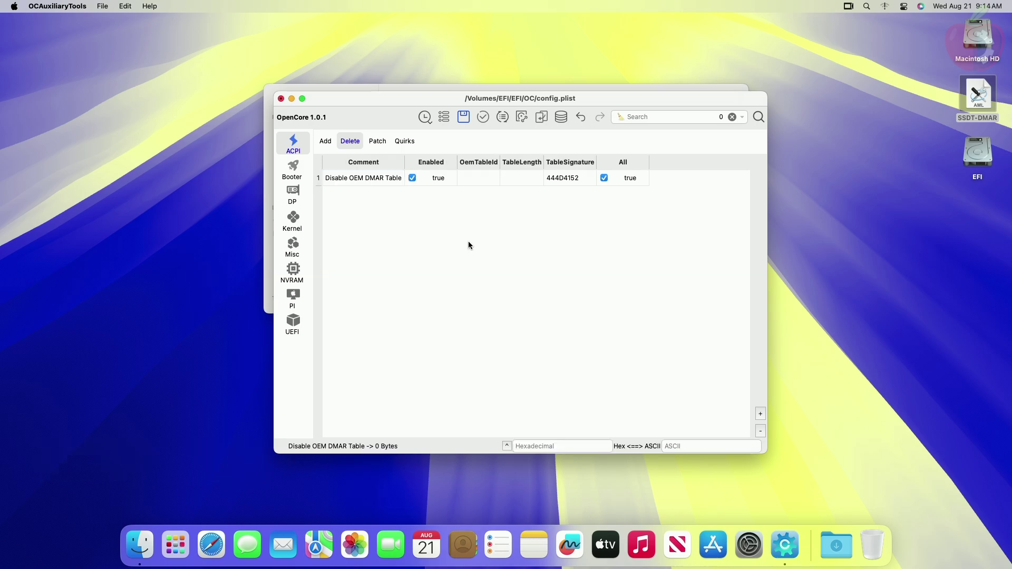
Close config.plist with its changes saved, and close the OC folder window
click(281, 99)
click(572, 280)
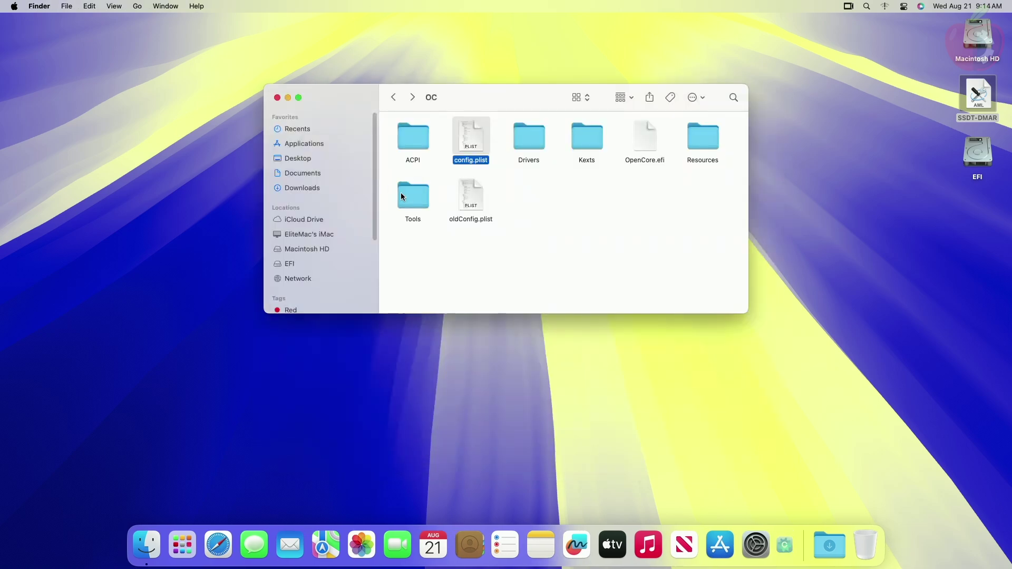
click(275, 98)
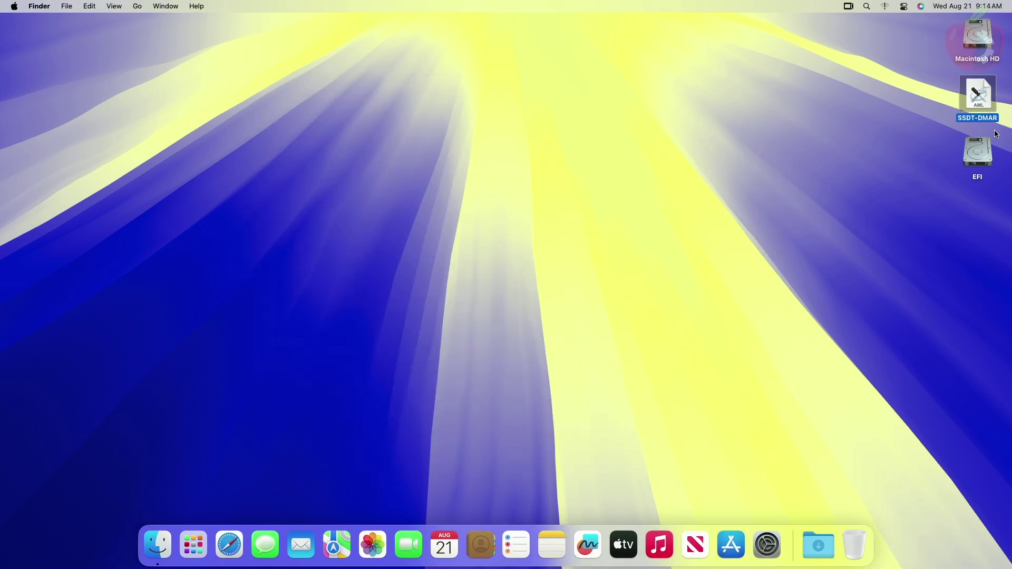